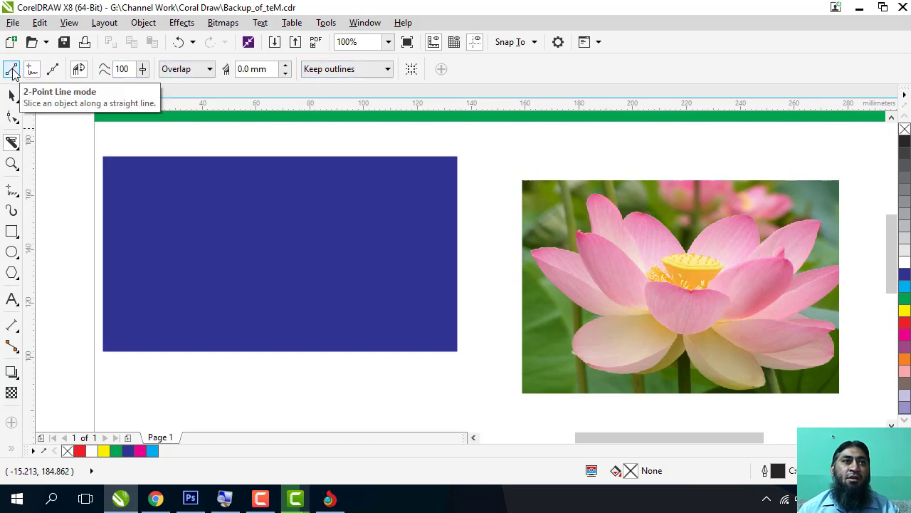
# Slice the blue rectangle in 2-Point Line mode with a vertical cut near its left side and a diagonal cut from its upper-right corner
pyautogui.click(12, 71)
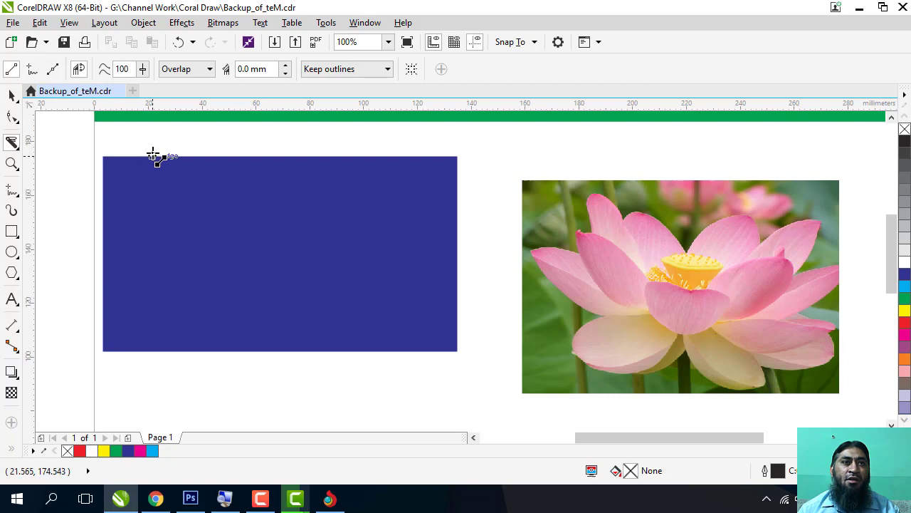
pyautogui.moveTo(153, 156); pyautogui.dragTo(148, 352)
pyautogui.hotkey('ctrl', 'z')
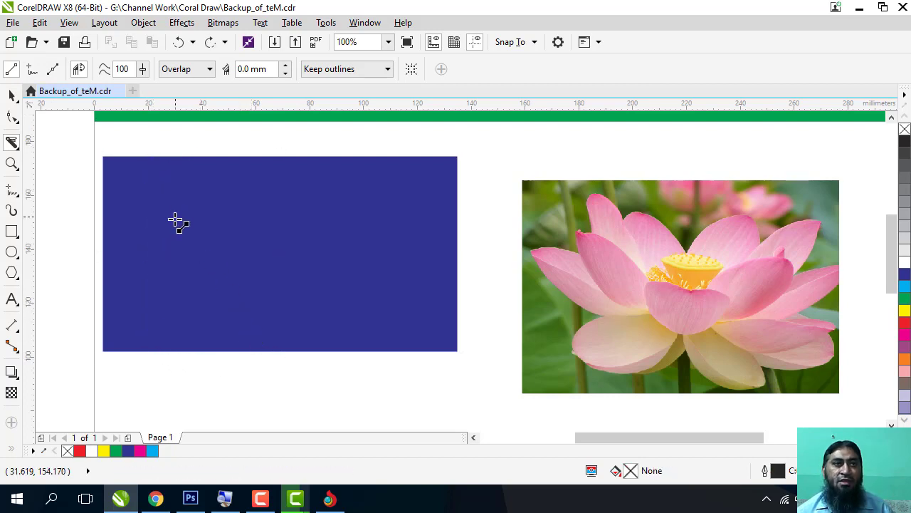
pyautogui.scroll(1, 113, 161)
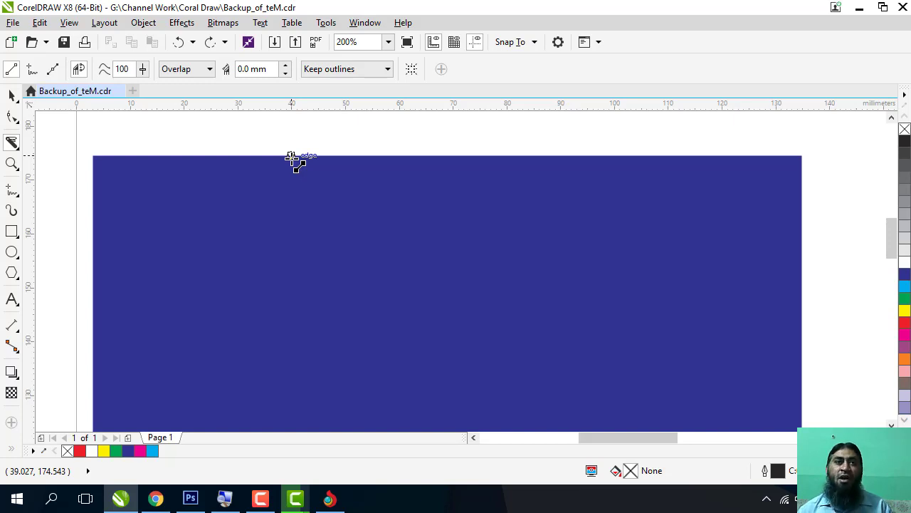
pyautogui.scroll(-1, 292, 158)
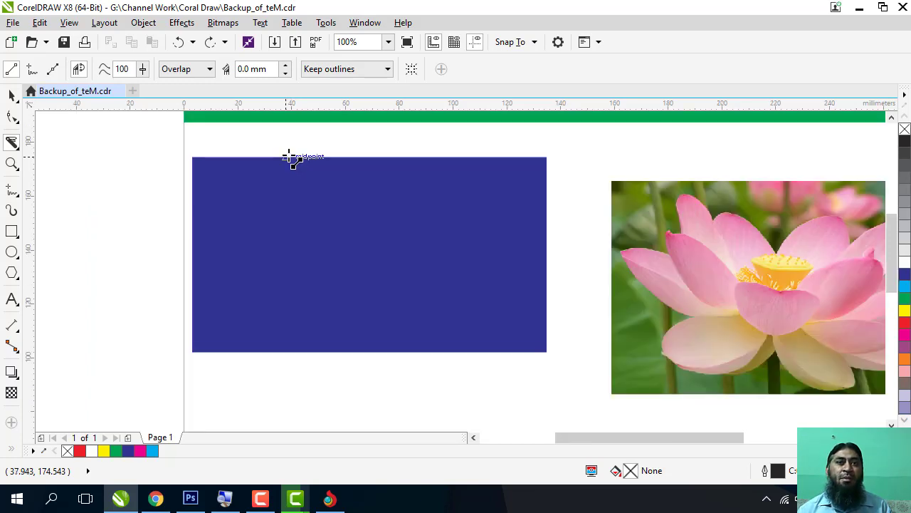
pyautogui.moveTo(287, 156); pyautogui.dragTo(285, 351)
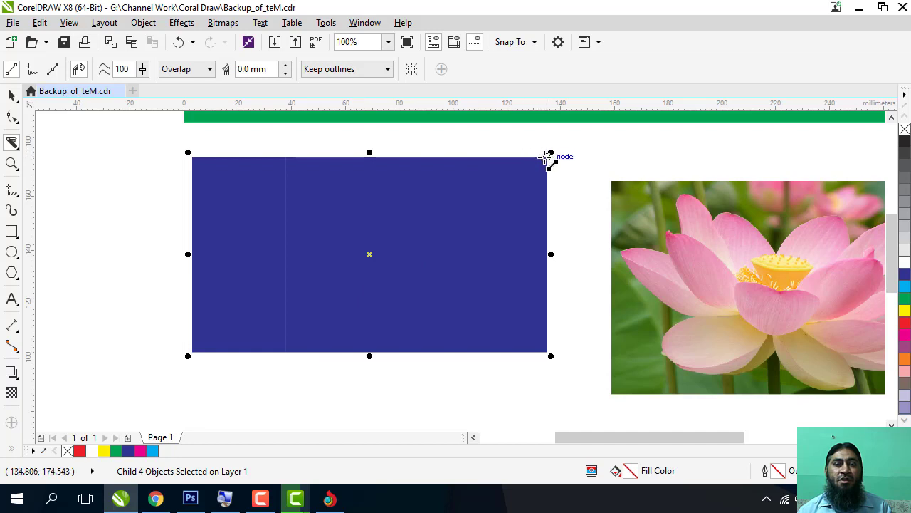
pyautogui.moveTo(547, 157); pyautogui.dragTo(376, 352)
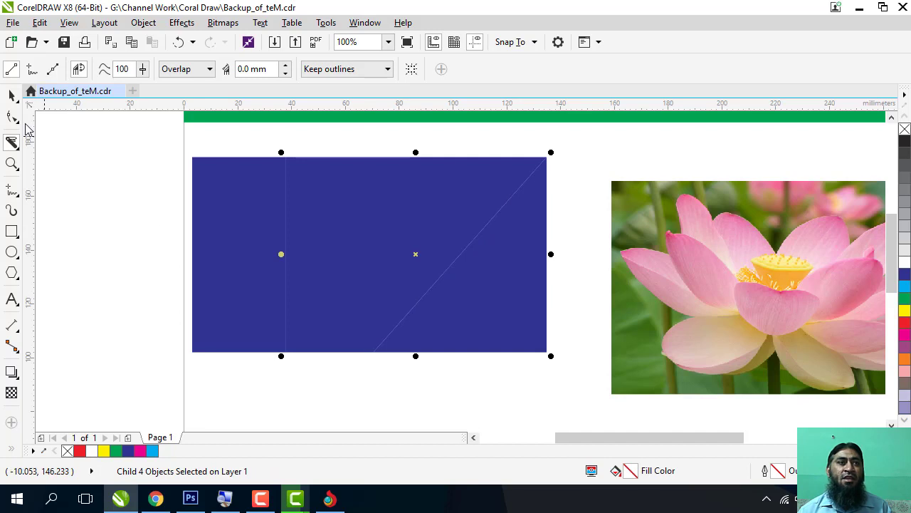
# Move the sliced rectangle as one group, placing its centre at about X 52.8 mm, Y 137.2 mm
pyautogui.click(11, 95)
pyautogui.click(117, 195)
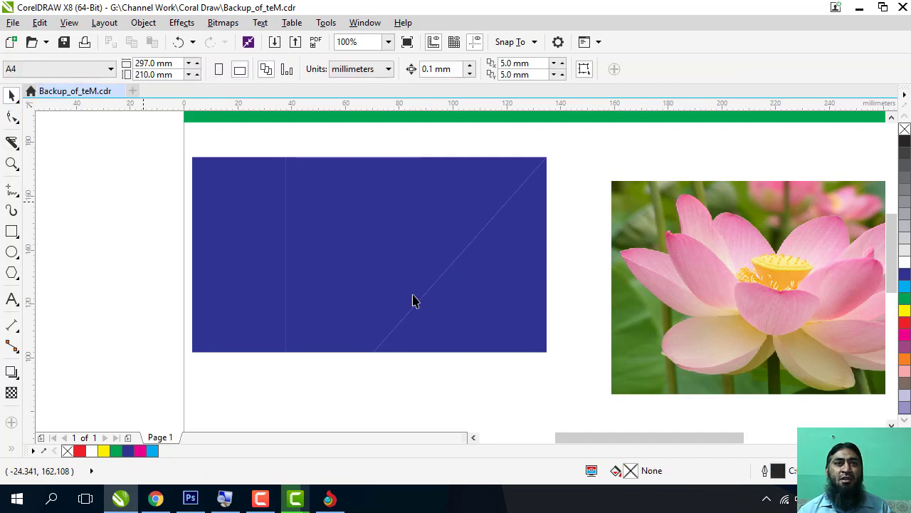
pyautogui.click(529, 327)
pyautogui.moveTo(442, 283); pyautogui.dragTo(500, 314)
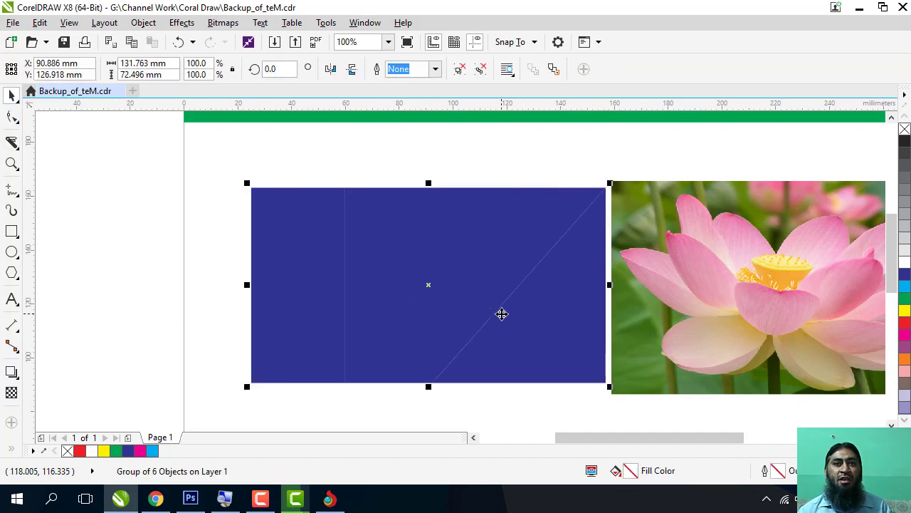
pyautogui.click(478, 171)
pyautogui.moveTo(277, 253); pyautogui.dragTo(116, 240)
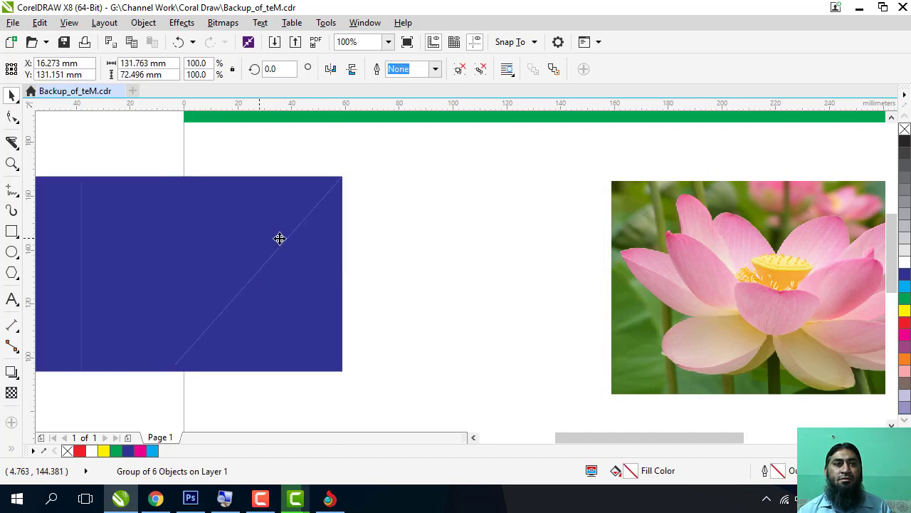
pyautogui.moveTo(280, 239); pyautogui.dragTo(359, 228)
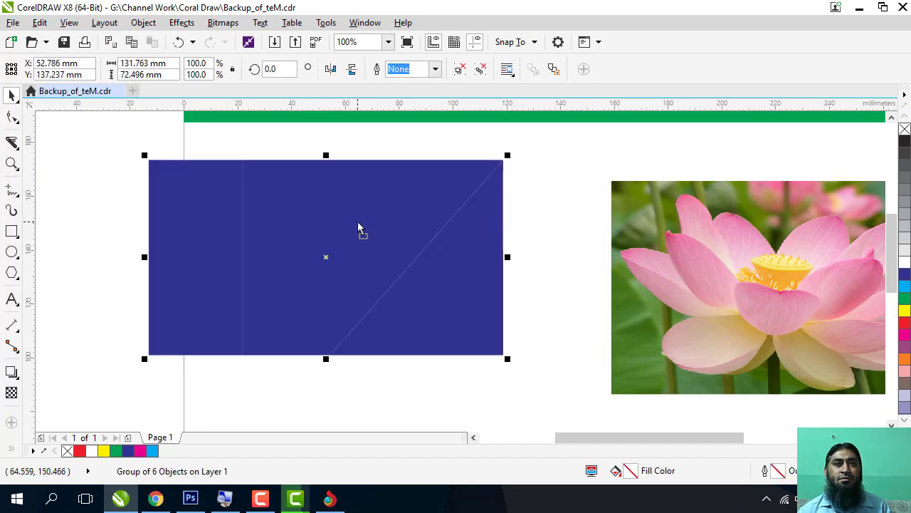
# Ungroup the sliced rectangle and move the narrow left-hand strip away from the other pieces
pyautogui.click(348, 369)
pyautogui.click(181, 212)
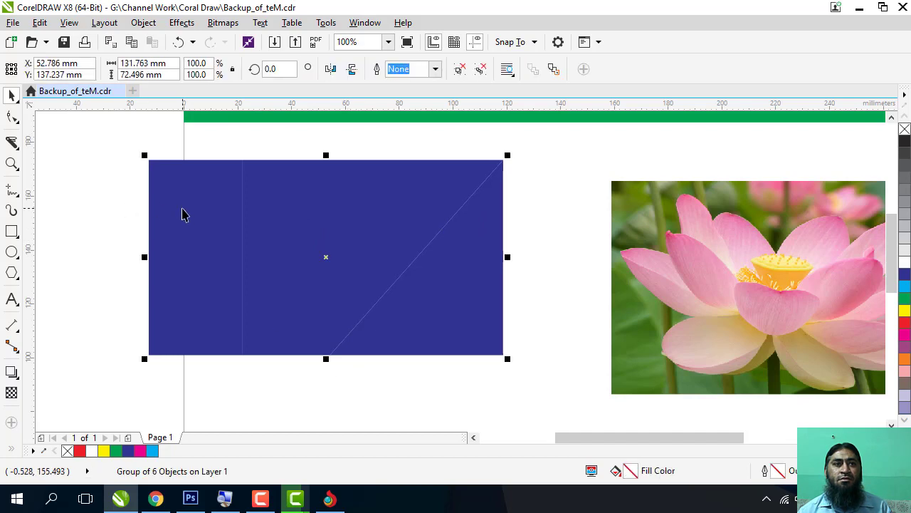
pyautogui.rightClick(183, 208)
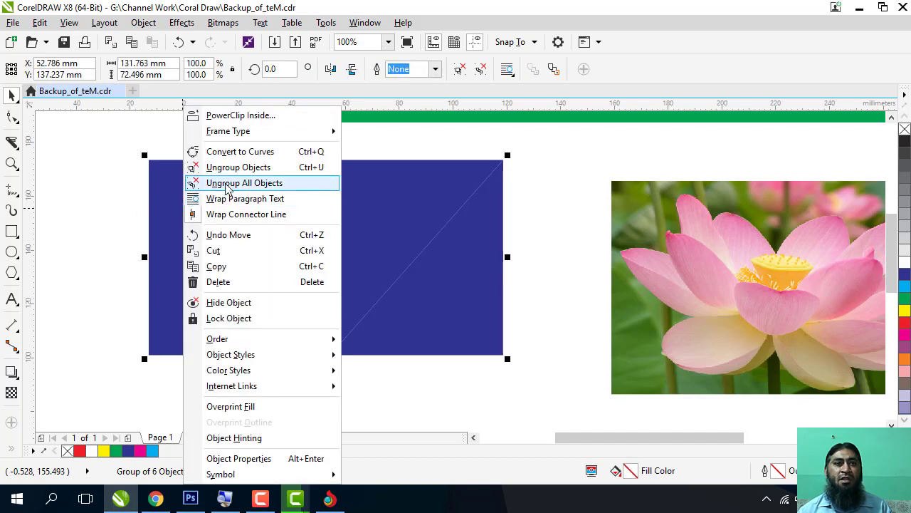
pyautogui.press('Escape')
pyautogui.hotkey('ctrl', 'u')
pyautogui.click(240, 406)
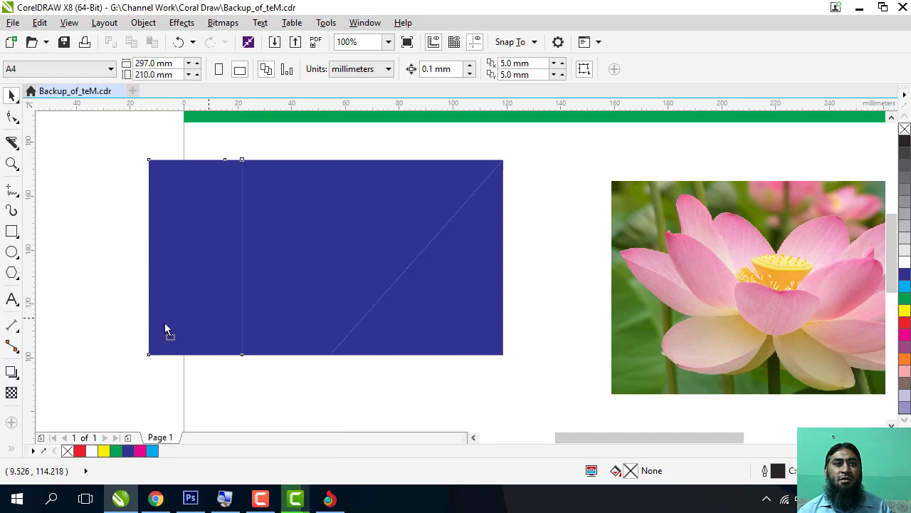
pyautogui.click(146, 323)
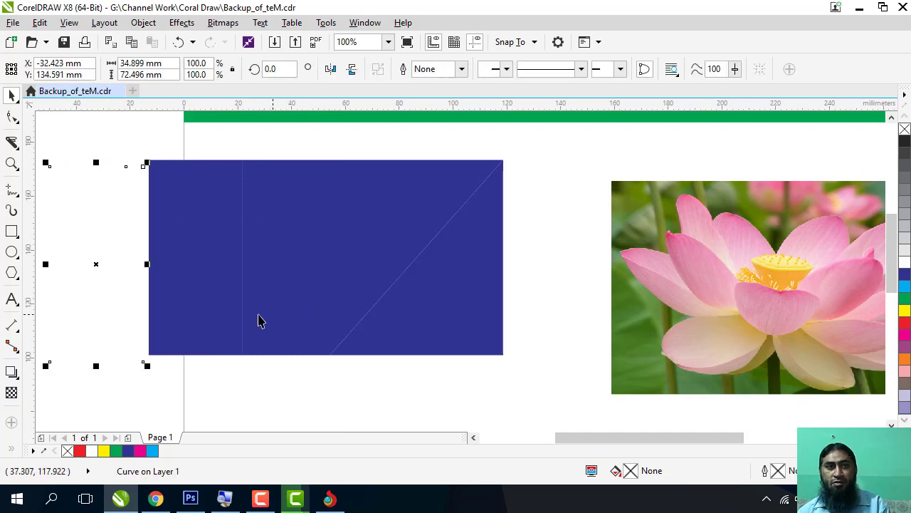
pyautogui.moveTo(217, 303); pyautogui.dragTo(138, 299)
# Move the middle piece and the triangular piece apart along the diagonal cut so a gap separates them
pyautogui.click(334, 267)
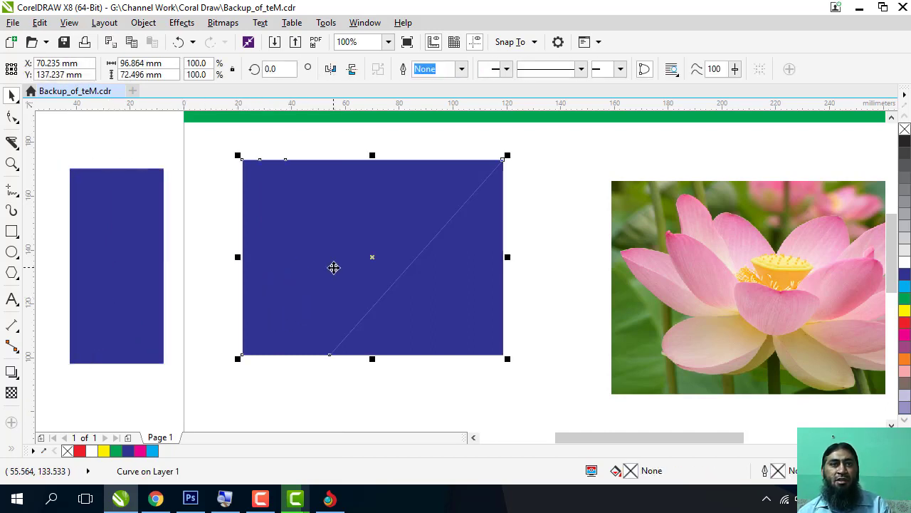
pyautogui.press('Escape')
pyautogui.moveTo(334, 264); pyautogui.dragTo(247, 202)
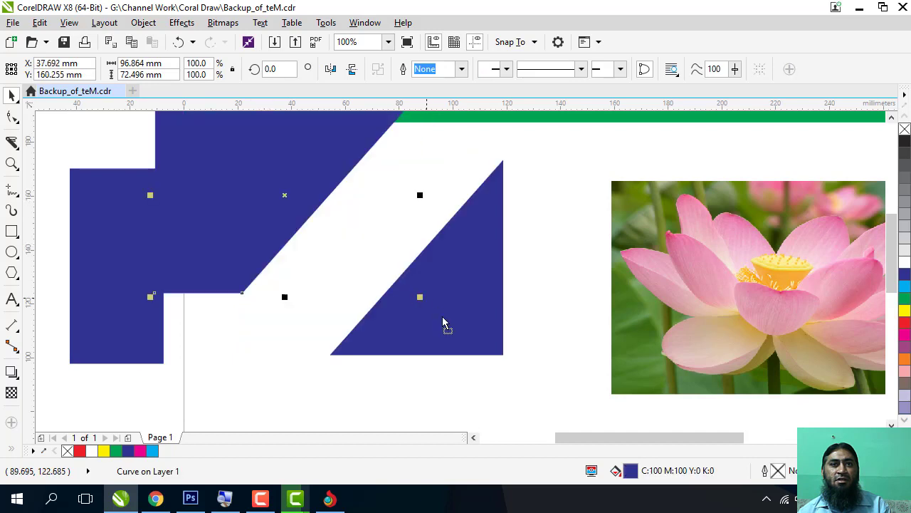
pyautogui.moveTo(332, 258); pyautogui.dragTo(390, 345)
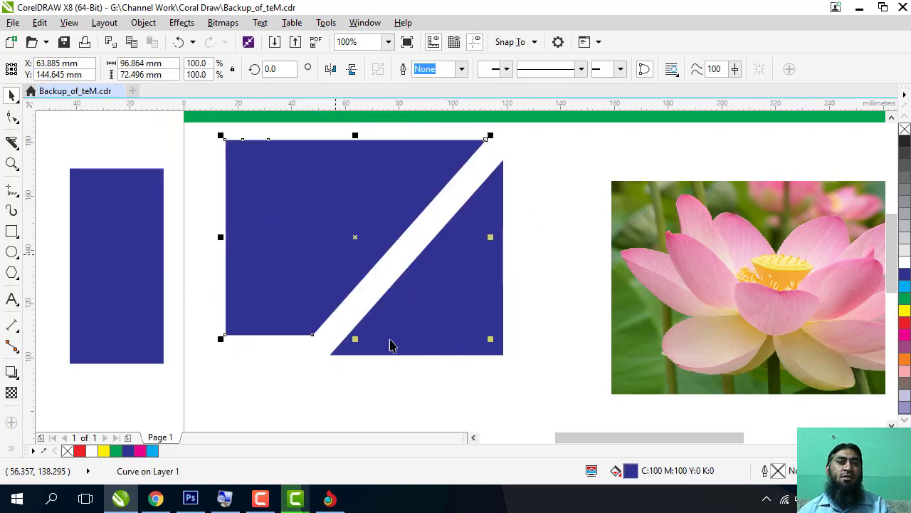
pyautogui.click(412, 350)
pyautogui.click(413, 387)
pyautogui.moveTo(446, 309); pyautogui.dragTo(470, 332)
pyautogui.moveTo(320, 244)
pyautogui.mouseDown()
pyautogui.moveTo(337, 255)
pyautogui.moveTo(334, 249)
pyautogui.mouseUp()
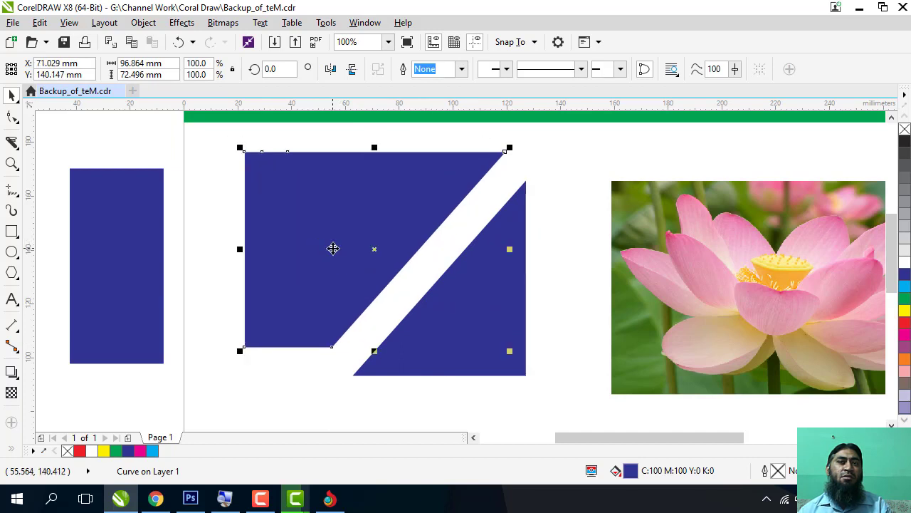
# Delete the middle piece, the narrow strip and the triangle
pyautogui.press('Delete')
pyautogui.click(114, 292)
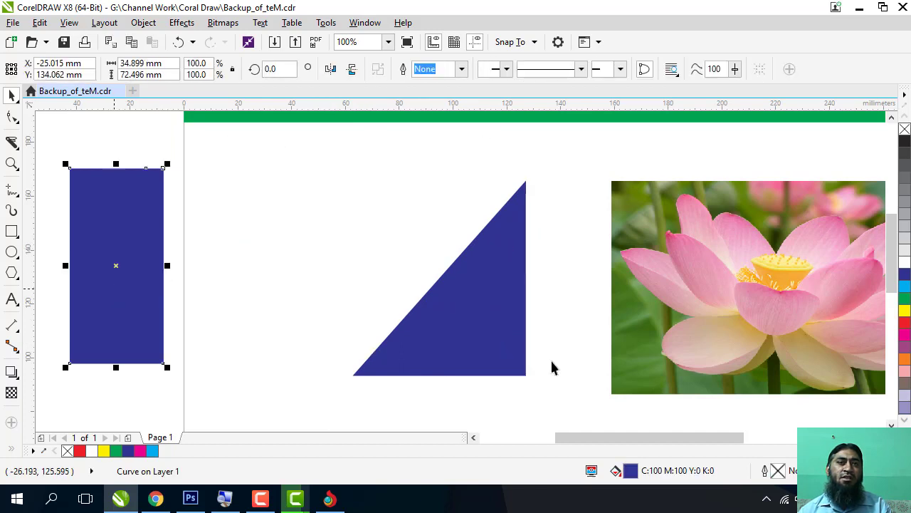
pyautogui.press('Delete')
pyautogui.click(485, 323)
pyautogui.press('Delete')
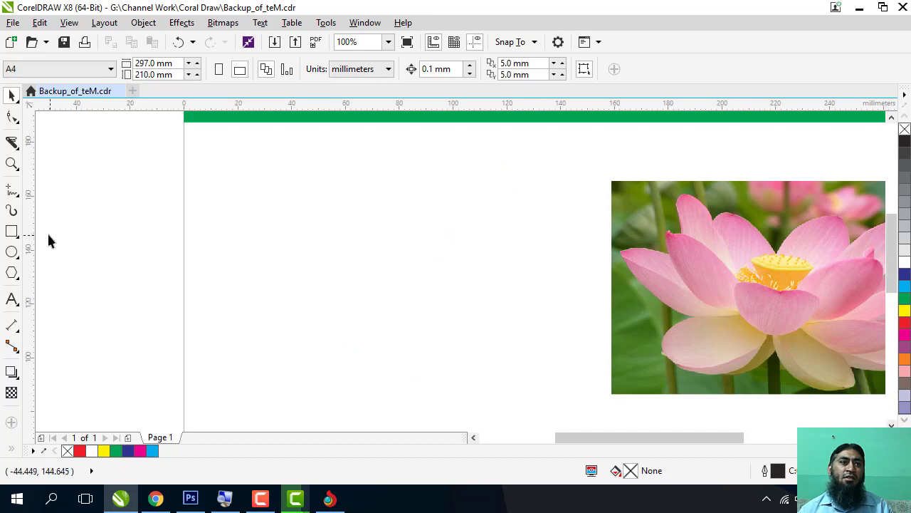
# Draw a rectangle about 87.6 by 45.5 mm beside the flower photo, fill it dark blue and remove its outline
pyautogui.click(17, 232)
pyautogui.moveTo(213, 221)
pyautogui.mouseDown()
pyautogui.moveTo(456, 346)
pyautogui.moveTo(448, 343)
pyautogui.mouseUp()
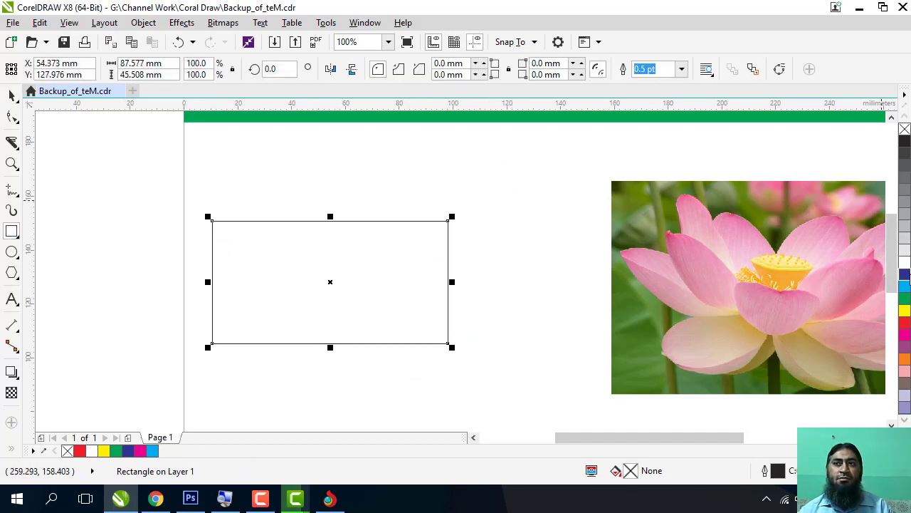
pyautogui.click(904, 274)
pyautogui.rightClick(905, 129)
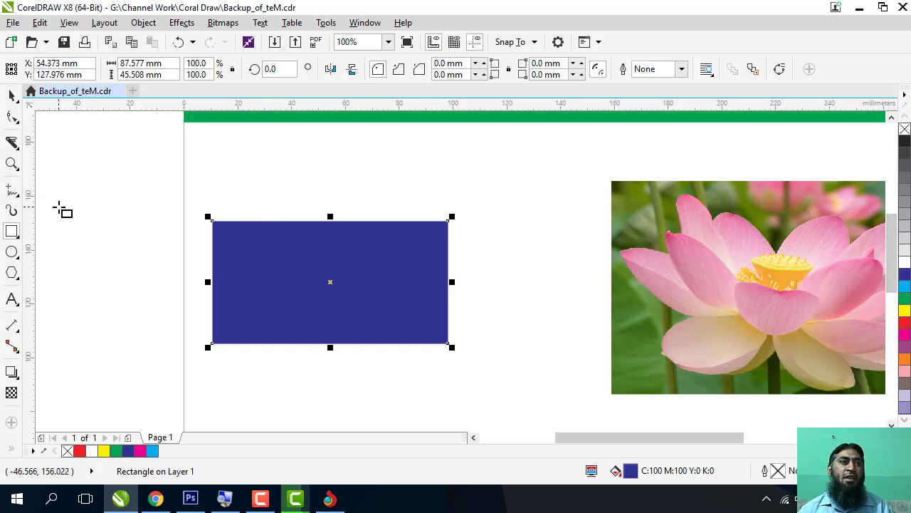
# Slice the new rectangle with the Knife tool in Freehand mode along a wavy line from its upper to its lower edge
pyautogui.rightClick(16, 149)
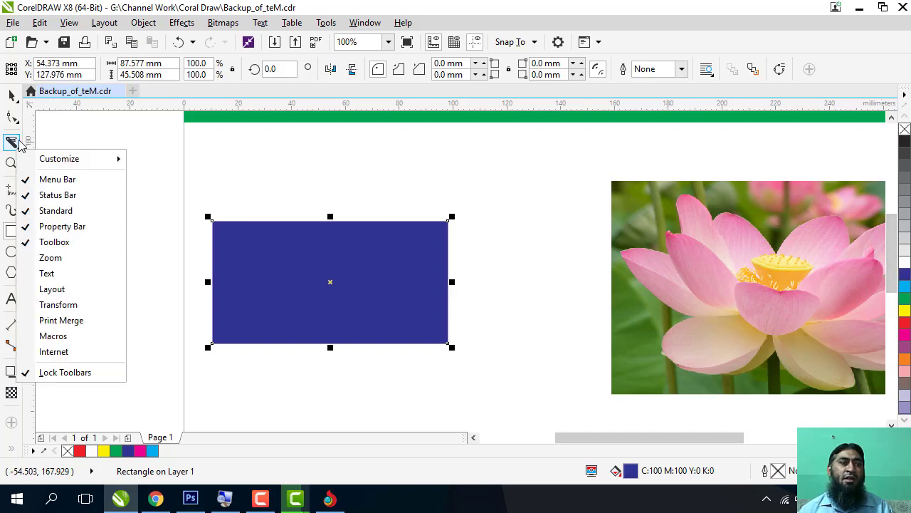
pyautogui.click(13, 142)
pyautogui.click(13, 143)
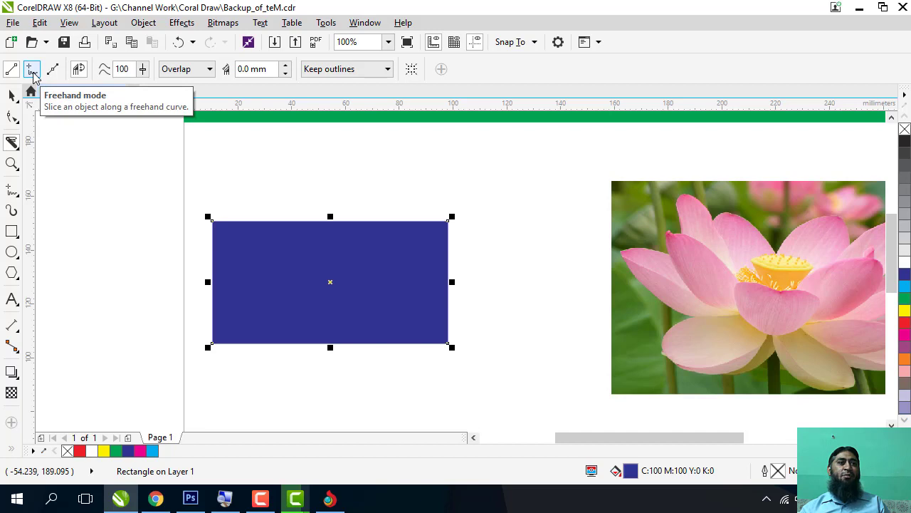
pyautogui.click(32, 71)
pyautogui.scroll(1, 306, 285)
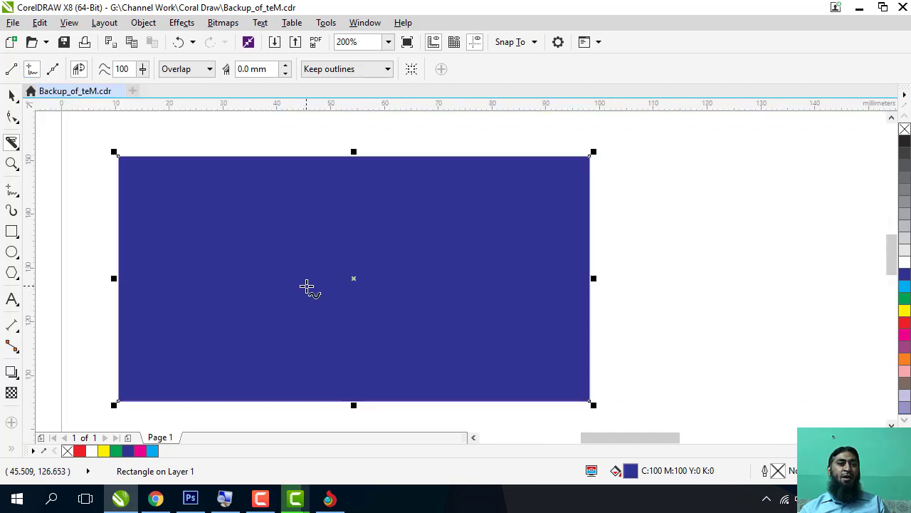
pyautogui.moveTo(268, 151)
pyautogui.mouseDown()
pyautogui.moveTo(214, 169)
pyautogui.moveTo(221, 186)
pyautogui.moveTo(277, 208)
pyautogui.moveTo(269, 248)
pyautogui.moveTo(245, 268)
pyautogui.moveTo(311, 328)
pyautogui.moveTo(277, 349)
pyautogui.moveTo(346, 407)
pyautogui.mouseUp()
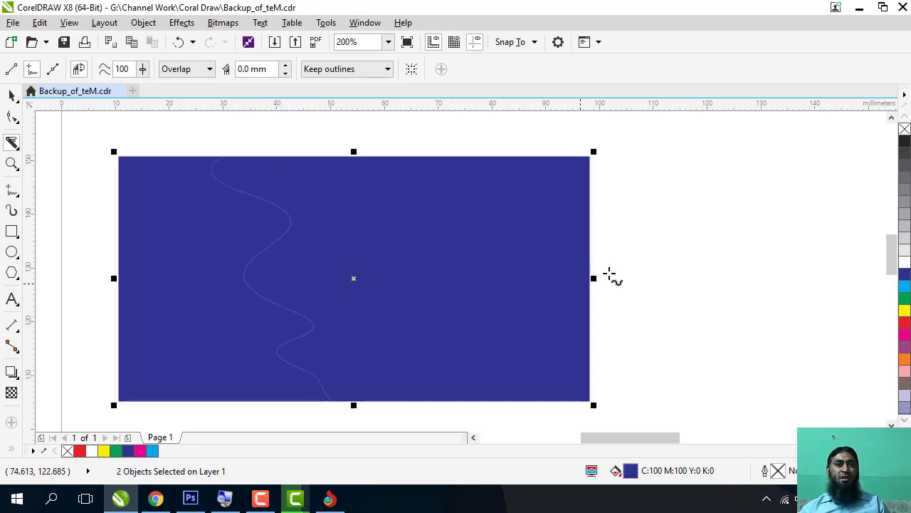
pyautogui.click(589, 156)
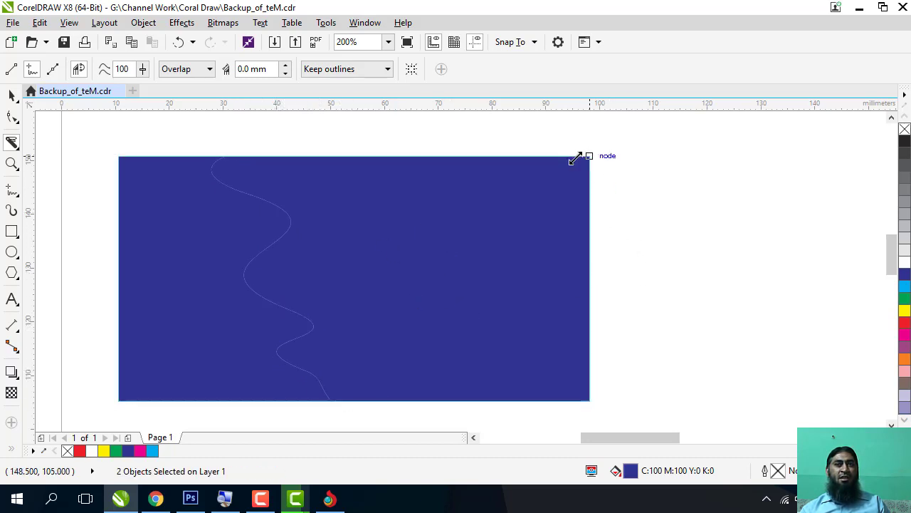
pyautogui.moveTo(578, 158); pyautogui.dragTo(531, 183)
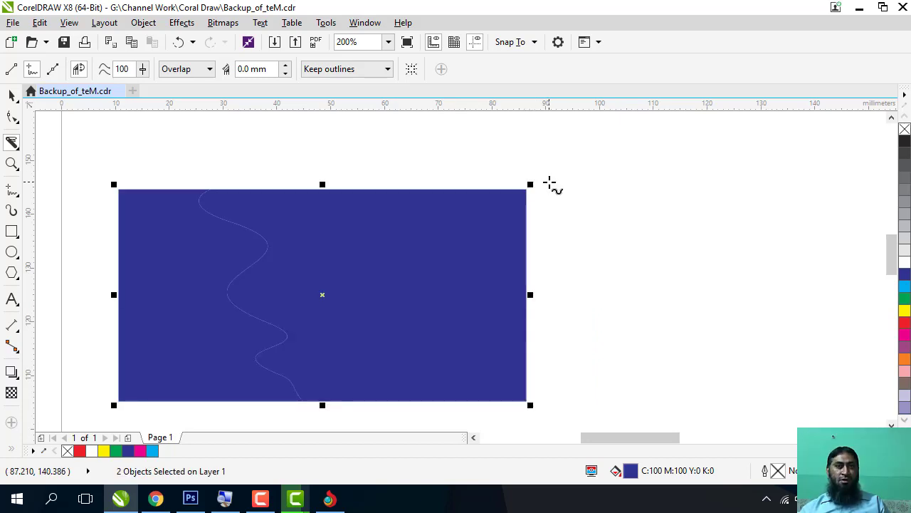
pyautogui.hotkey('ctrl', 'z')
# Cut a second winding freehand line through the right part of the rectangle and pull the three resulting pieces apart
pyautogui.moveTo(551, 151)
pyautogui.mouseDown()
pyautogui.moveTo(473, 160)
pyautogui.moveTo(518, 194)
pyautogui.moveTo(493, 213)
pyautogui.moveTo(445, 221)
pyautogui.moveTo(405, 190)
pyautogui.moveTo(364, 201)
pyautogui.moveTo(359, 235)
pyautogui.moveTo(394, 263)
pyautogui.moveTo(358, 308)
pyautogui.moveTo(356, 355)
pyautogui.moveTo(382, 375)
pyautogui.moveTo(429, 369)
pyautogui.moveTo(469, 259)
pyautogui.moveTo(534, 262)
pyautogui.moveTo(529, 297)
pyautogui.moveTo(488, 331)
pyautogui.moveTo(481, 362)
pyautogui.moveTo(536, 425)
pyautogui.mouseUp()
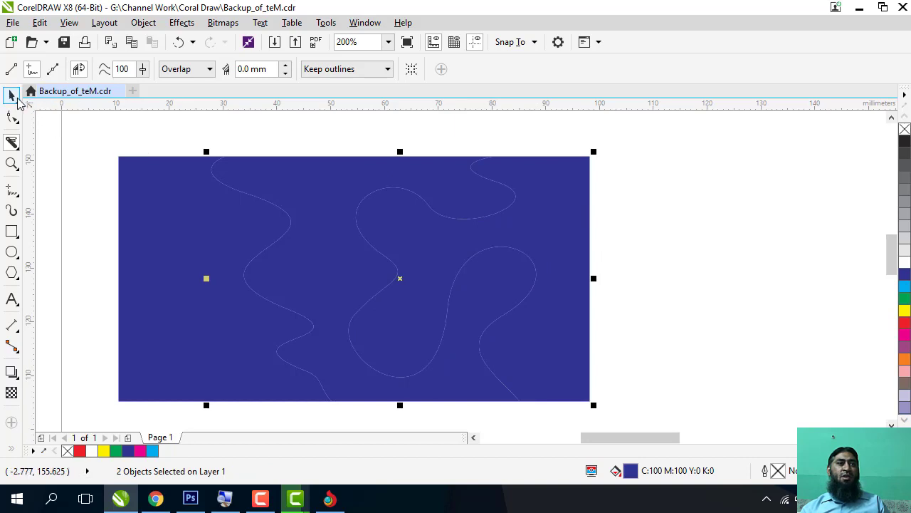
pyautogui.click(13, 96)
pyautogui.moveTo(568, 220); pyautogui.dragTo(718, 226)
pyautogui.moveTo(230, 266)
pyautogui.mouseDown()
pyautogui.moveTo(135, 270)
pyautogui.moveTo(122, 261)
pyautogui.mouseUp()
pyautogui.moveTo(327, 256); pyautogui.dragTo(265, 223)
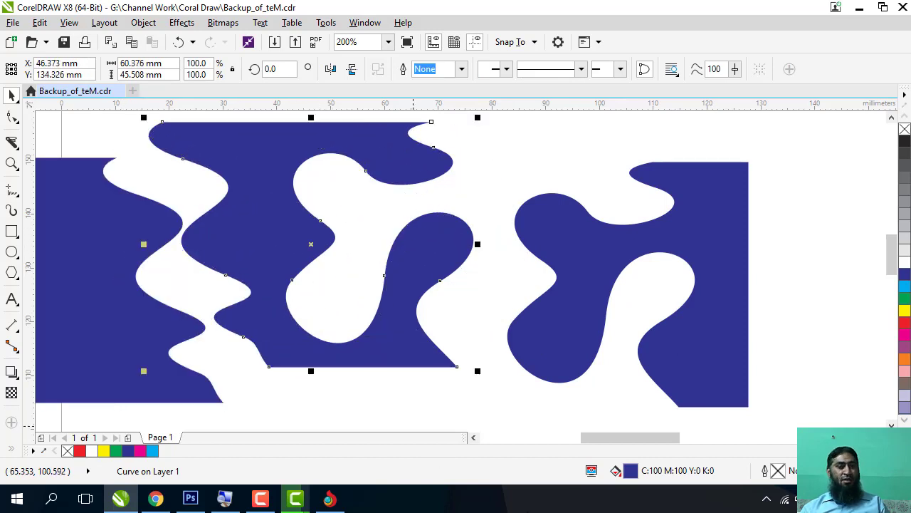
# Undo the piece moves and both freehand cuts to restore the whole rectangle
pyautogui.hotkey('ctrl', 'z')
pyautogui.hotkey('ctrl', 'z')
pyautogui.hotkey('ctrl', 'z')
pyautogui.hotkey('ctrl', 'z')
pyautogui.hotkey('ctrl', 'z')
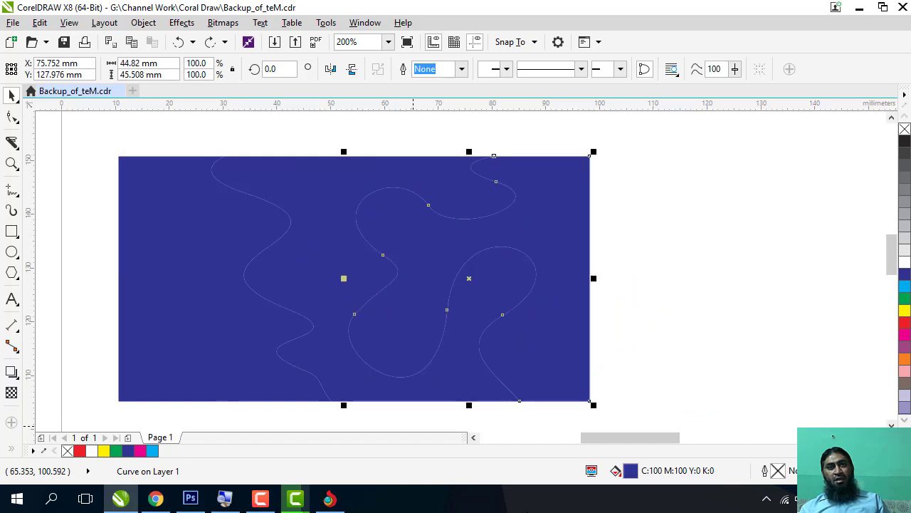
# Cut the rectangle with the Knife tool in Bézier mode along a closed curve through its middle, joining its two upper corners
pyautogui.click(10, 144)
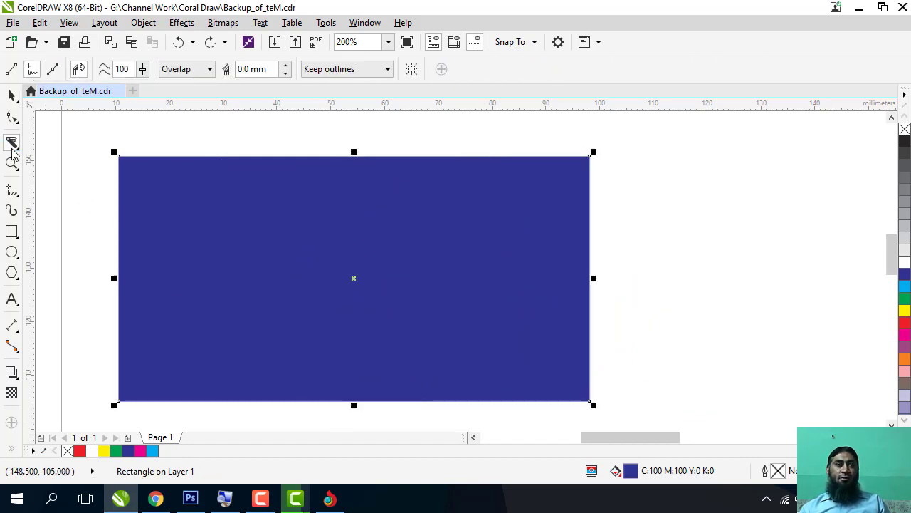
pyautogui.click(58, 70)
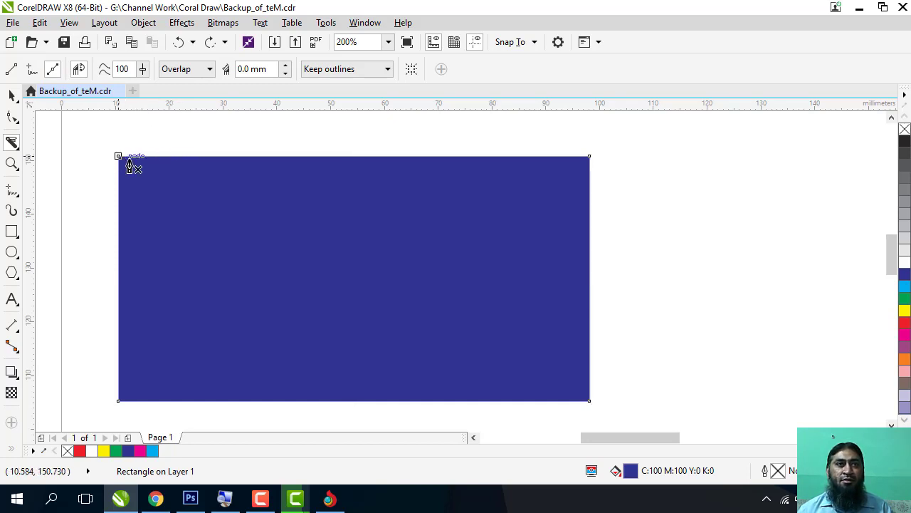
pyautogui.moveTo(118, 156); pyautogui.dragTo(157, 200)
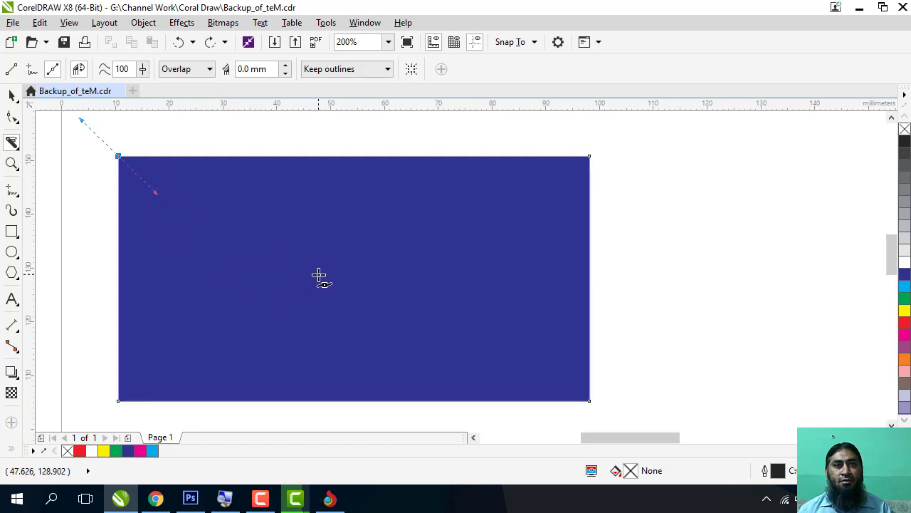
pyautogui.moveTo(317, 275)
pyautogui.mouseDown()
pyautogui.moveTo(368, 253)
pyautogui.moveTo(409, 214)
pyautogui.moveTo(448, 209)
pyautogui.moveTo(544, 250)
pyautogui.mouseUp()
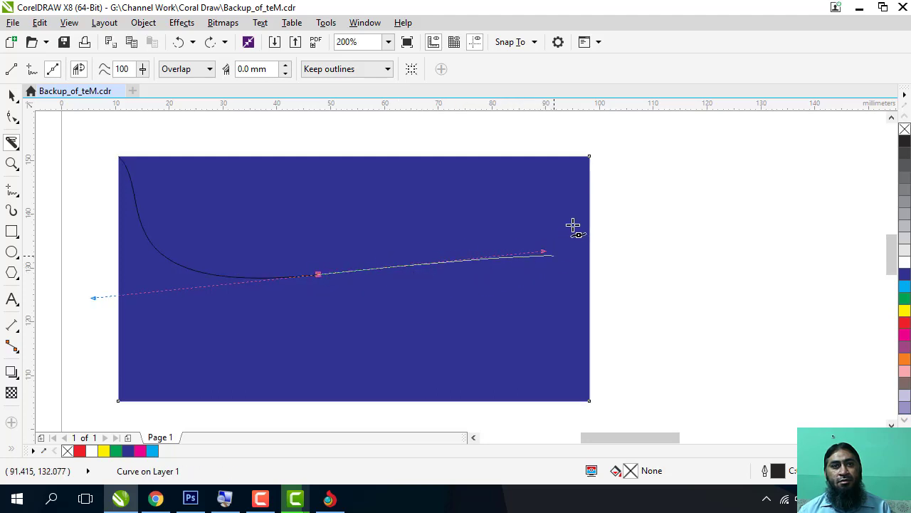
pyautogui.click(586, 156)
pyautogui.moveTo(586, 155); pyautogui.dragTo(619, 190)
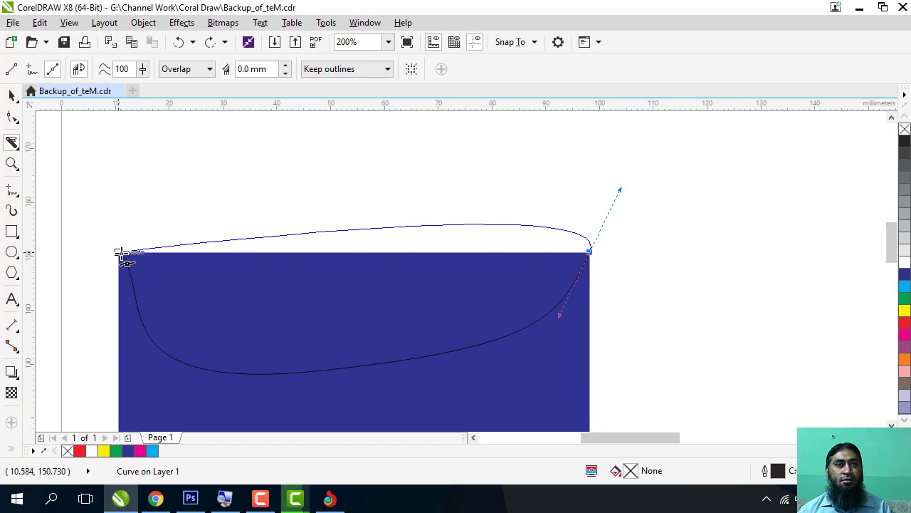
pyautogui.moveTo(122, 253); pyautogui.dragTo(146, 325)
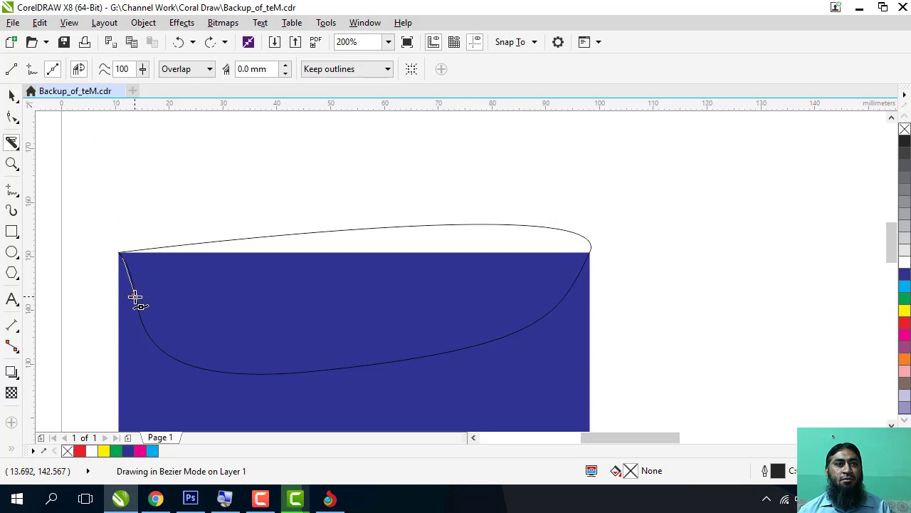
pyautogui.press('Escape')
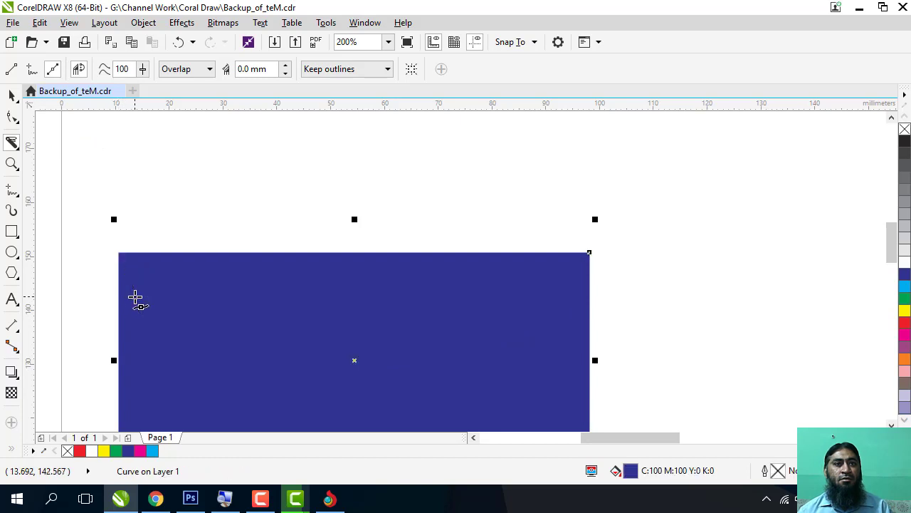
# Cut a second closed Bézier path of straight and curved segments inside the rectangle, starting and ending at its upper-left corner
pyautogui.click(120, 254)
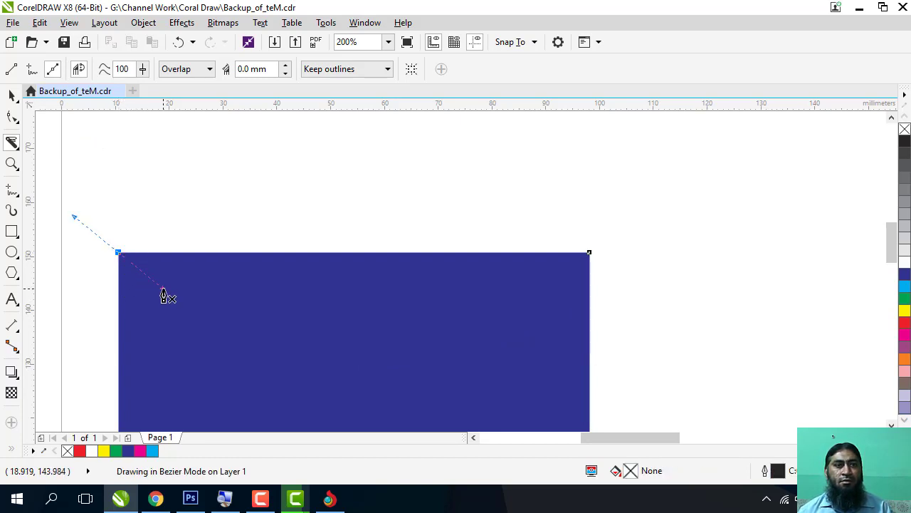
pyautogui.click(277, 386)
pyautogui.click(502, 378)
pyautogui.moveTo(568, 285); pyautogui.dragTo(538, 235)
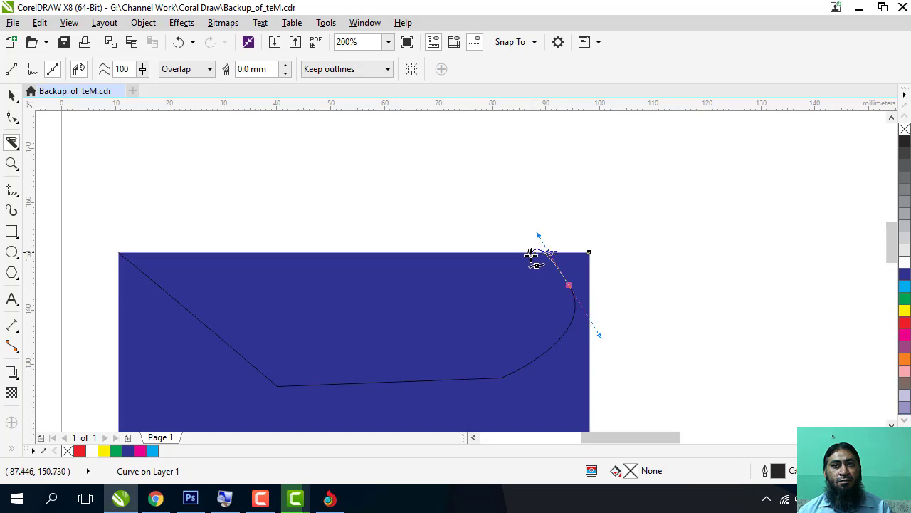
pyautogui.click(522, 260)
pyautogui.click(214, 276)
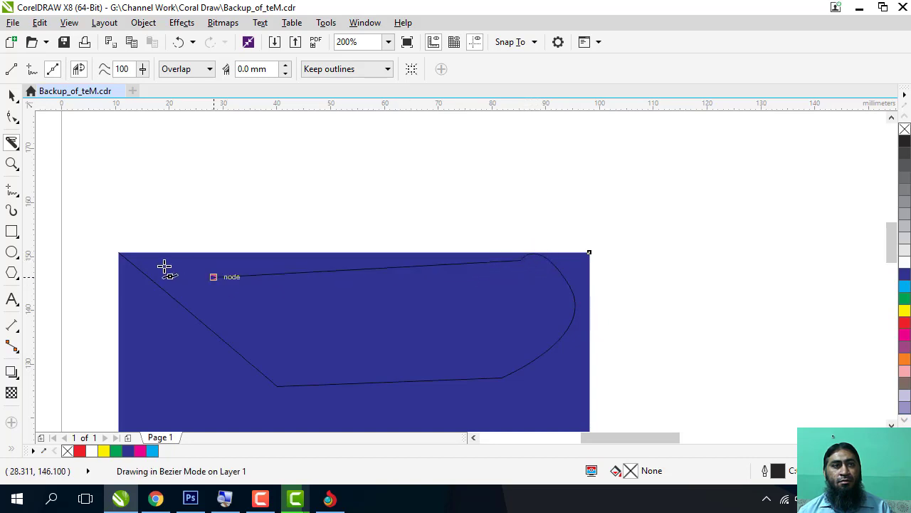
pyautogui.click(119, 252)
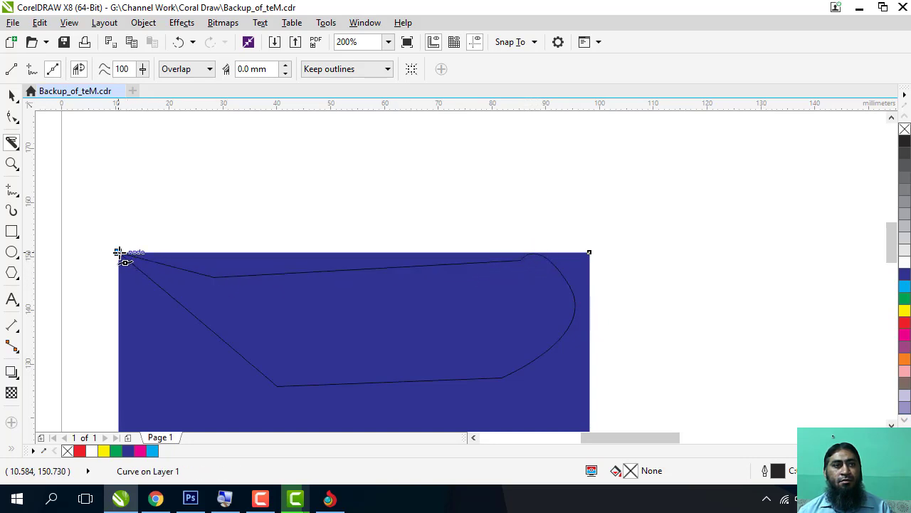
pyautogui.click(148, 277)
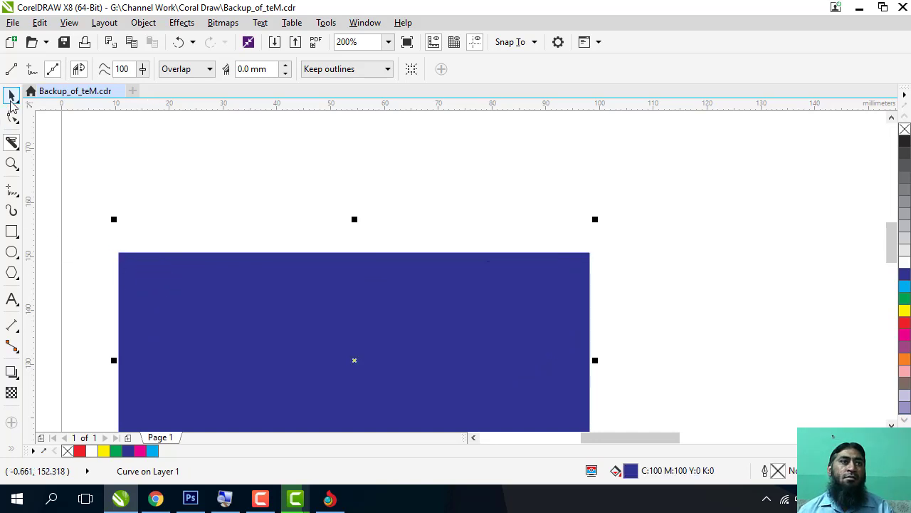
# Move the cut shape up and to the right to check it, and undo the move and both Bézier cuts
pyautogui.click(12, 96)
pyautogui.moveTo(285, 279); pyautogui.dragTo(320, 212)
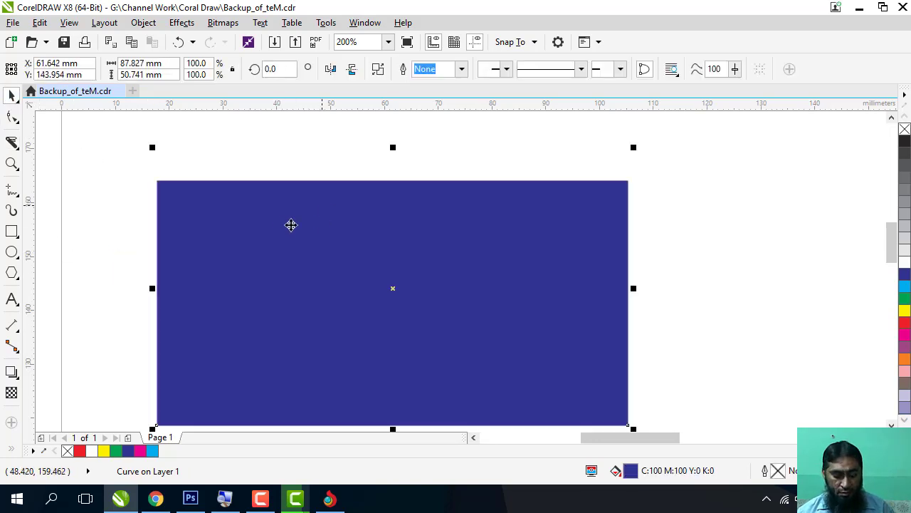
pyautogui.hotkey('ctrl', 'z')
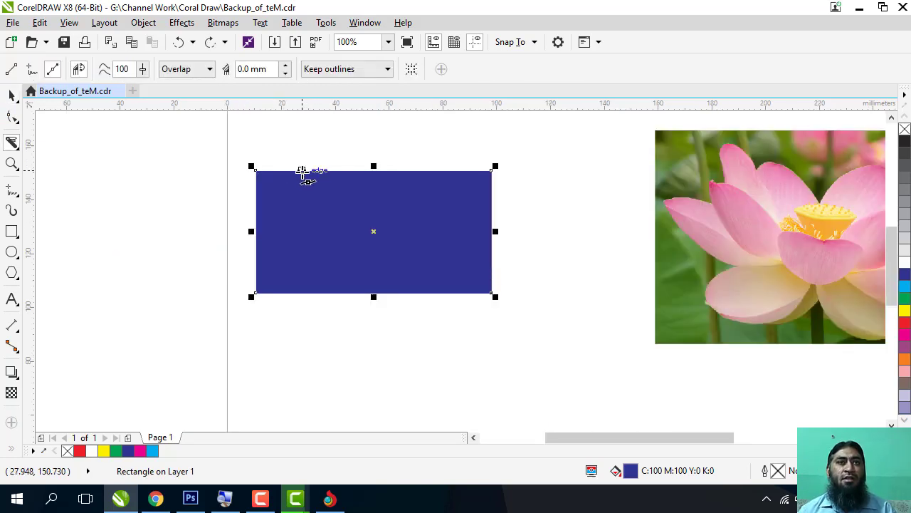
# Begin a Bézier knife path at about 31 mm along the rectangle's upper edge, curving through its interior to a corner near the lower edge
pyautogui.scroll(2, 302, 174)
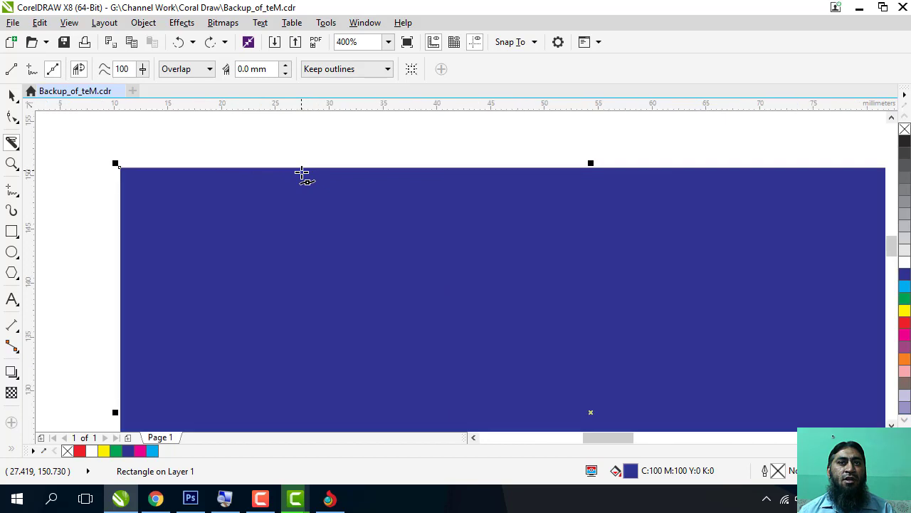
pyautogui.scroll(-1, 292, 174)
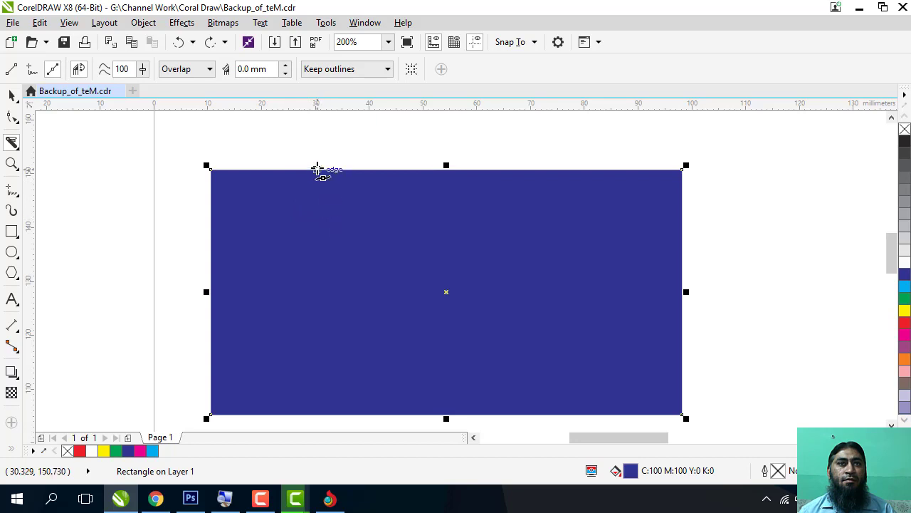
pyautogui.click(320, 169)
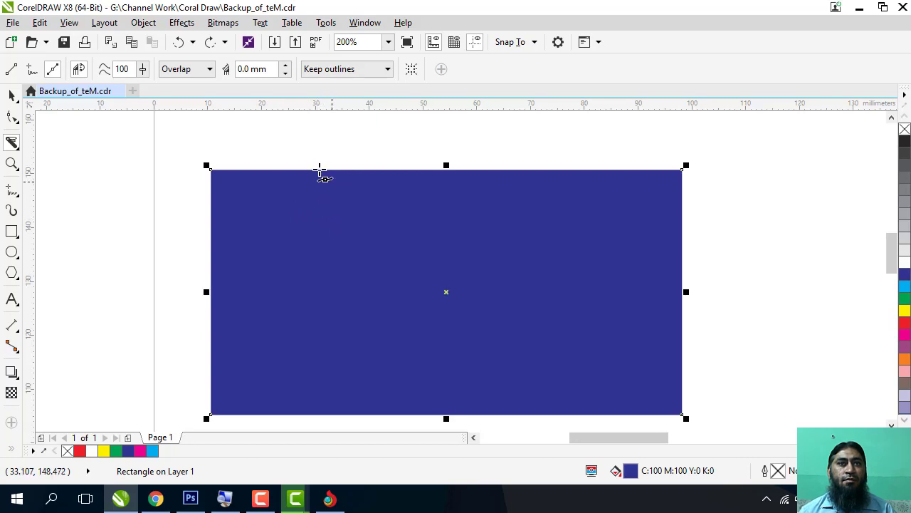
pyautogui.click(319, 169)
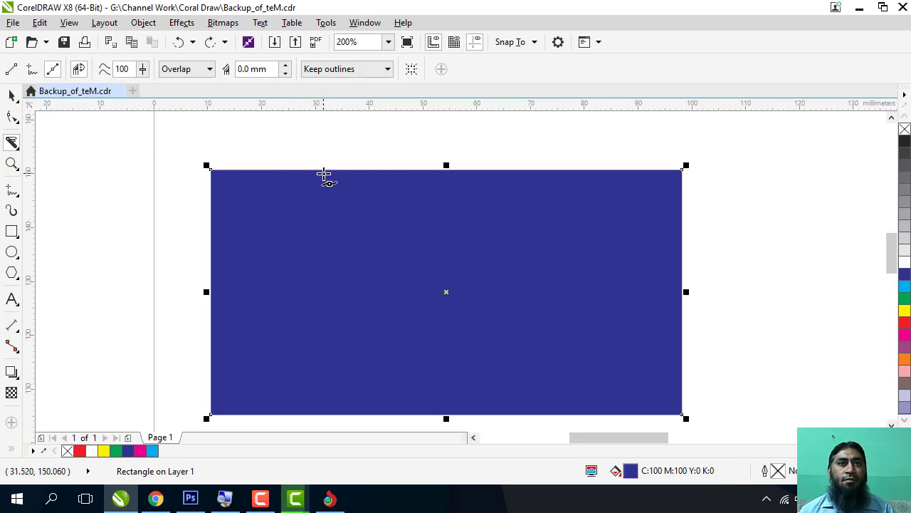
pyautogui.click(319, 169)
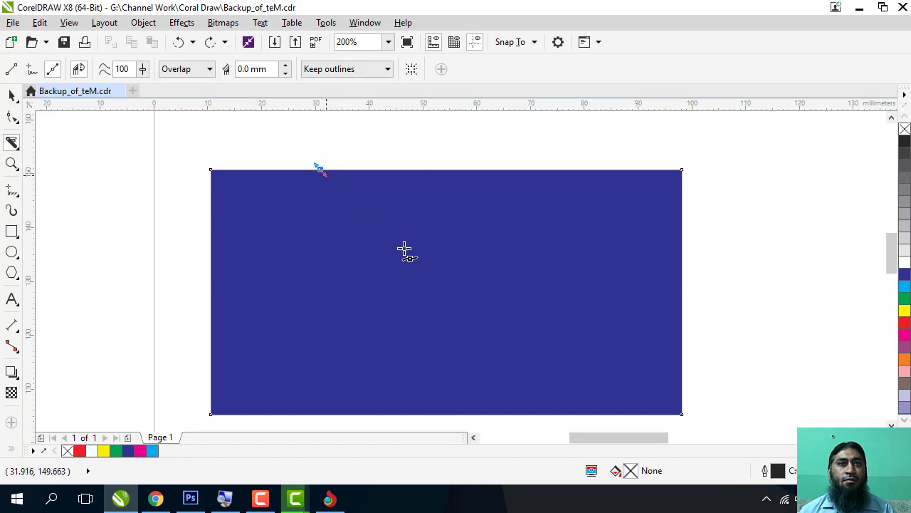
pyautogui.moveTo(494, 336); pyautogui.dragTo(677, 325)
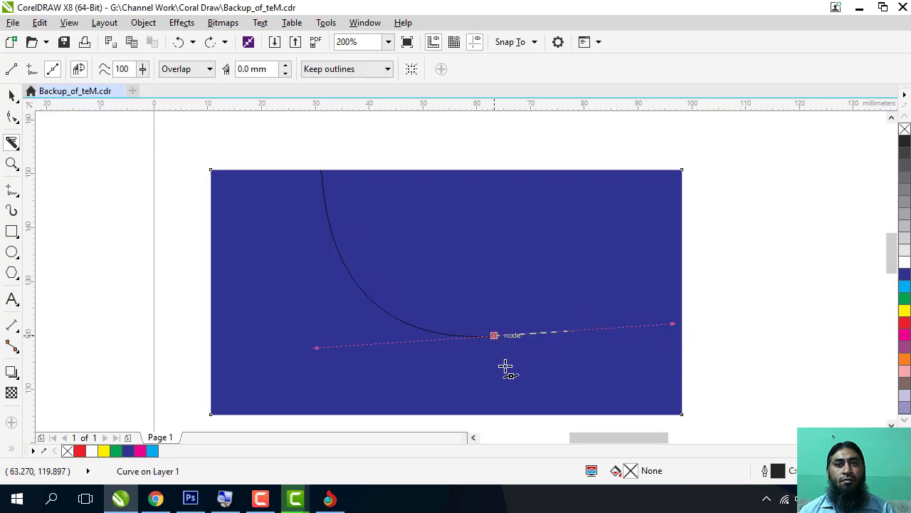
pyautogui.click(435, 406)
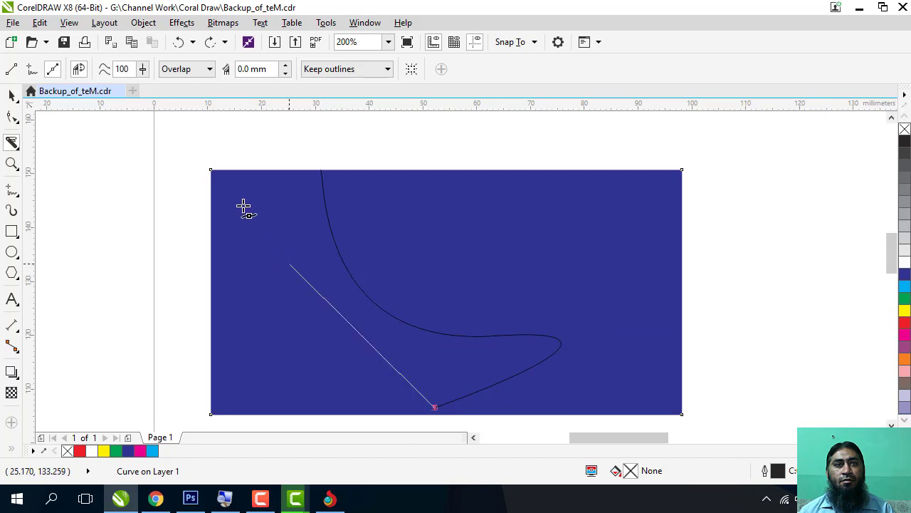
# Curve the knife path back up the rectangle's left side, loop it above the upper edge and close it at its starting point
pyautogui.moveTo(242, 200); pyautogui.dragTo(261, 169)
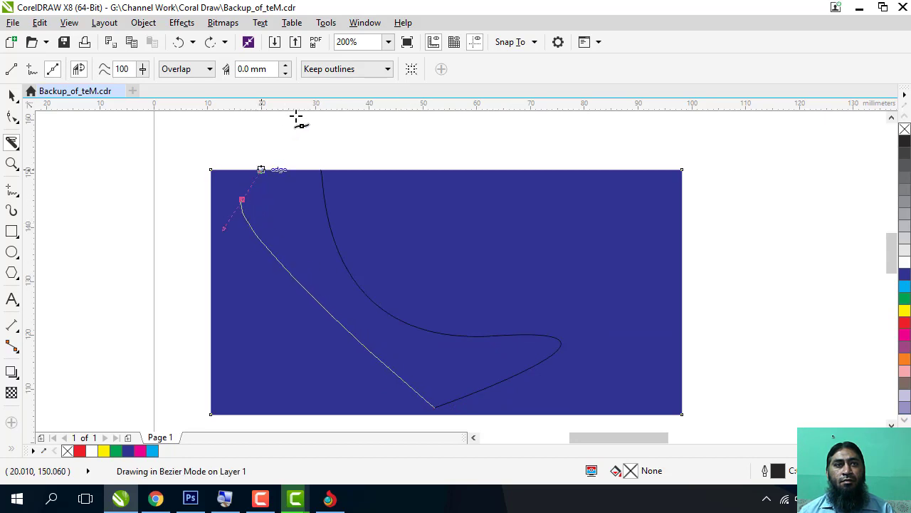
pyautogui.moveTo(296, 118); pyautogui.dragTo(329, 157)
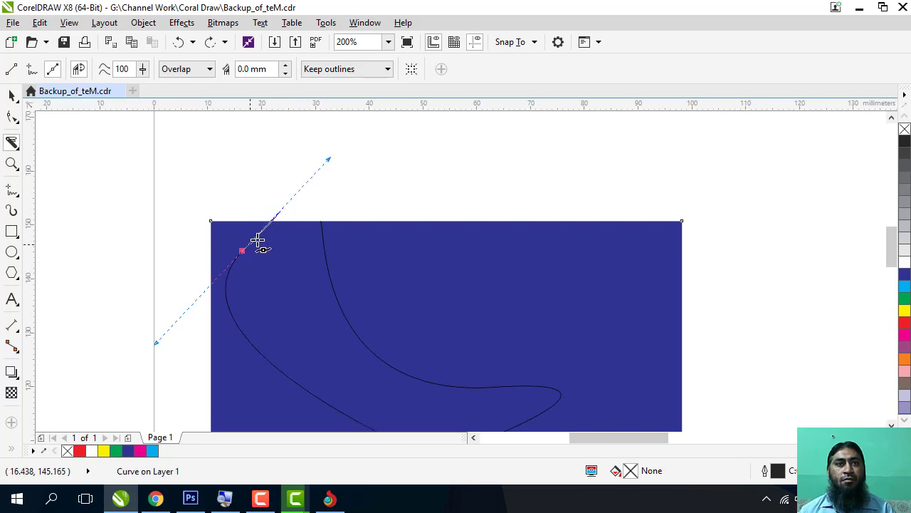
pyautogui.scroll(3, 257, 241)
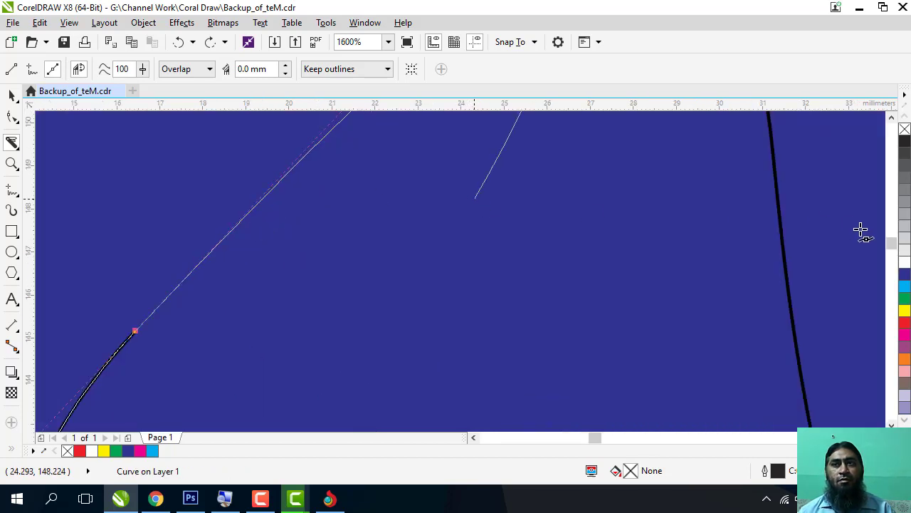
pyautogui.scroll(-2, 720, 157)
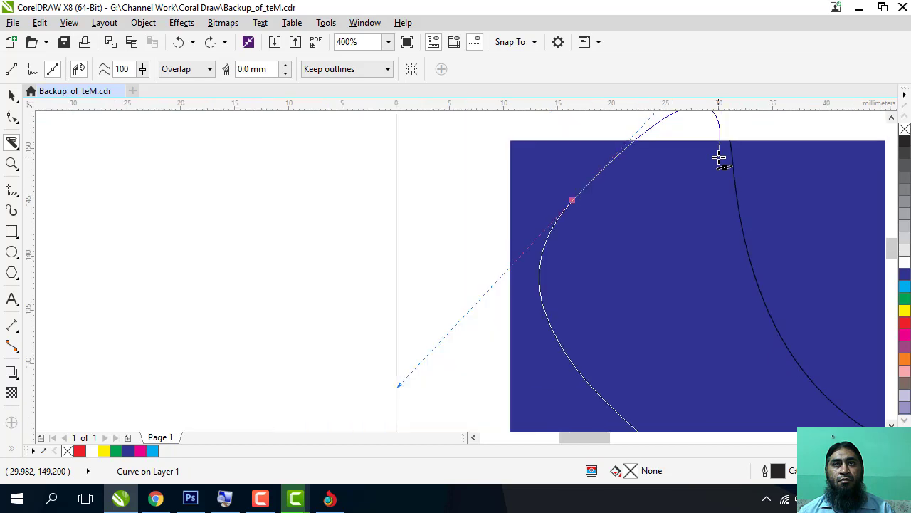
pyautogui.scroll(2, 723, 132)
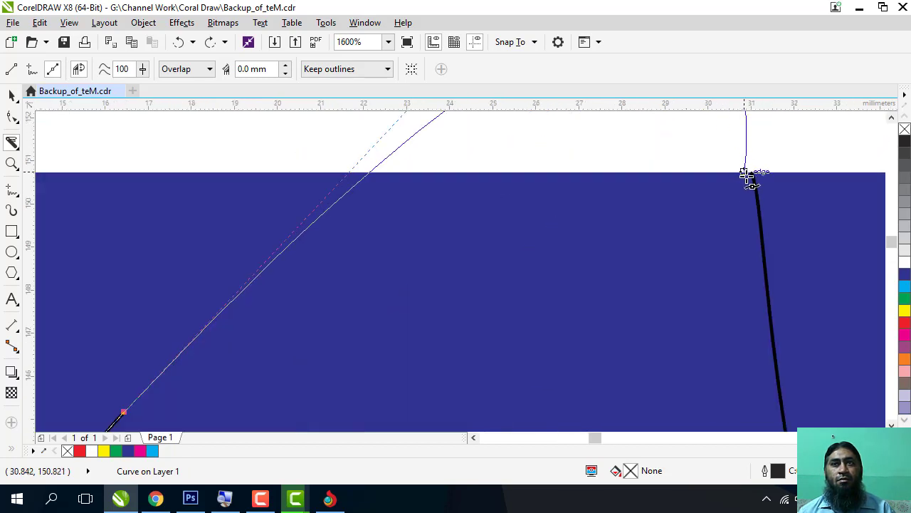
pyautogui.click(751, 175)
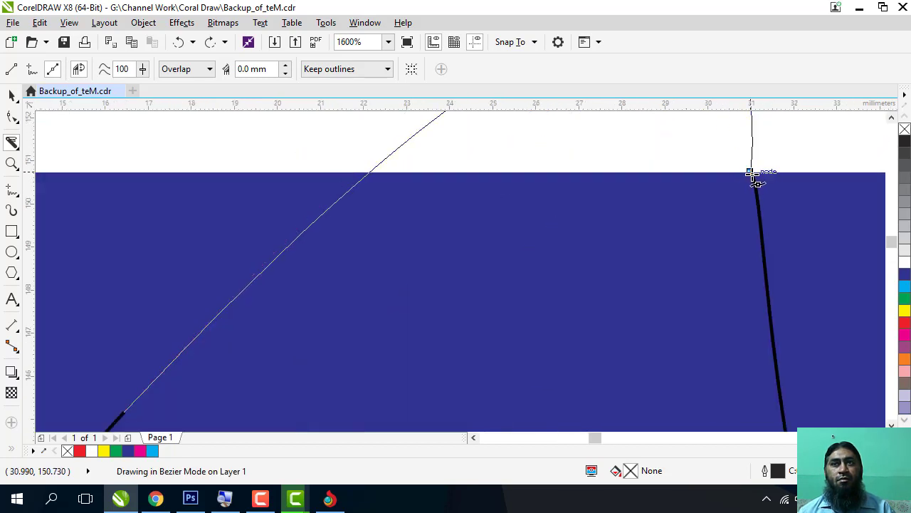
pyautogui.moveTo(752, 175); pyautogui.dragTo(757, 179)
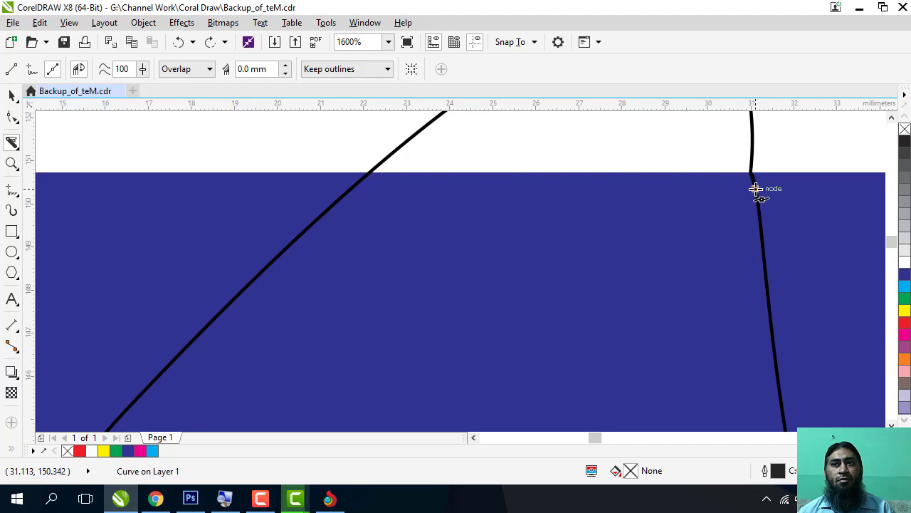
pyautogui.hotkey('ctrl', 'a')
pyautogui.scroll(-2, 756, 190)
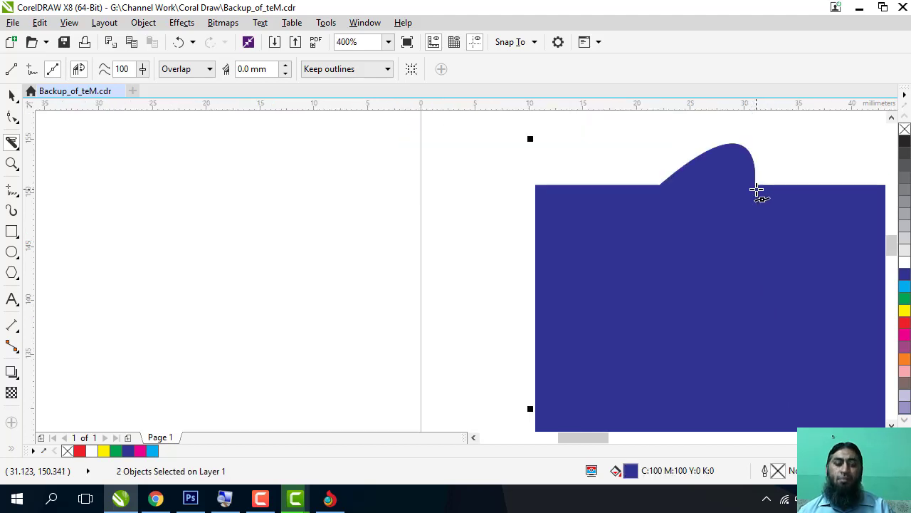
# Undo the last Bézier knife cut and switch to the Pick tool
pyautogui.hotkey('ctrl', 'z')
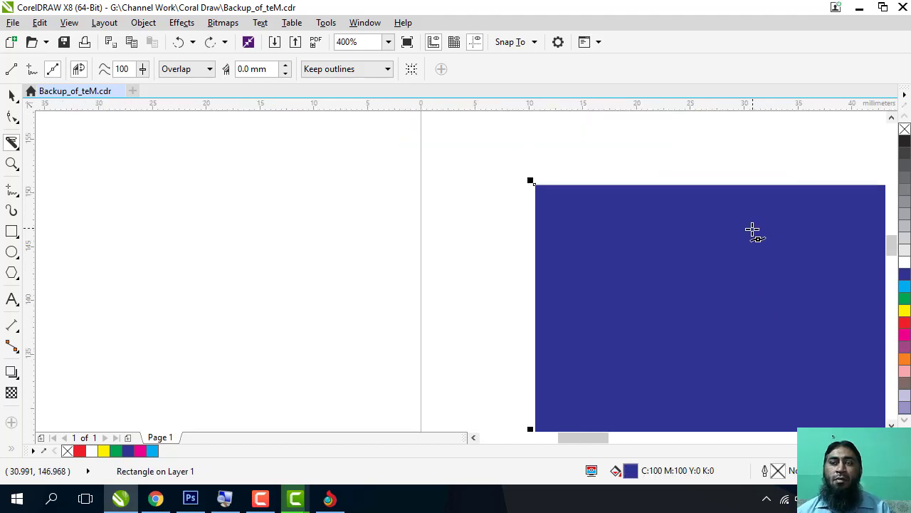
pyautogui.press('space')
# Begin a Bézier knife path on the rectangle's lower edge at about 87 mm, with its curve handles running vertically
pyautogui.moveTo(593, 437)
pyautogui.mouseDown()
pyautogui.moveTo(616, 438)
pyautogui.moveTo(598, 437)
pyautogui.mouseUp()
pyautogui.scroll(-2, 676, 337)
pyautogui.scroll(1, 676, 336)
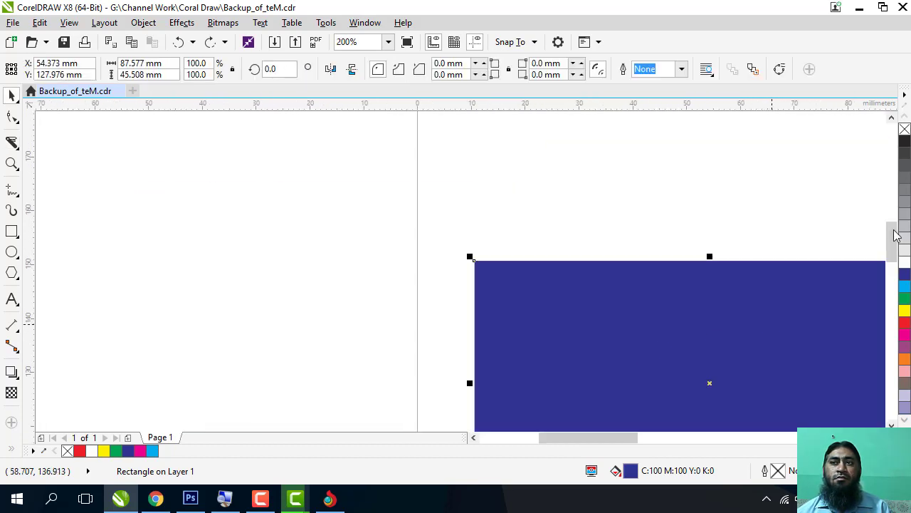
pyautogui.moveTo(896, 235); pyautogui.dragTo(896, 258)
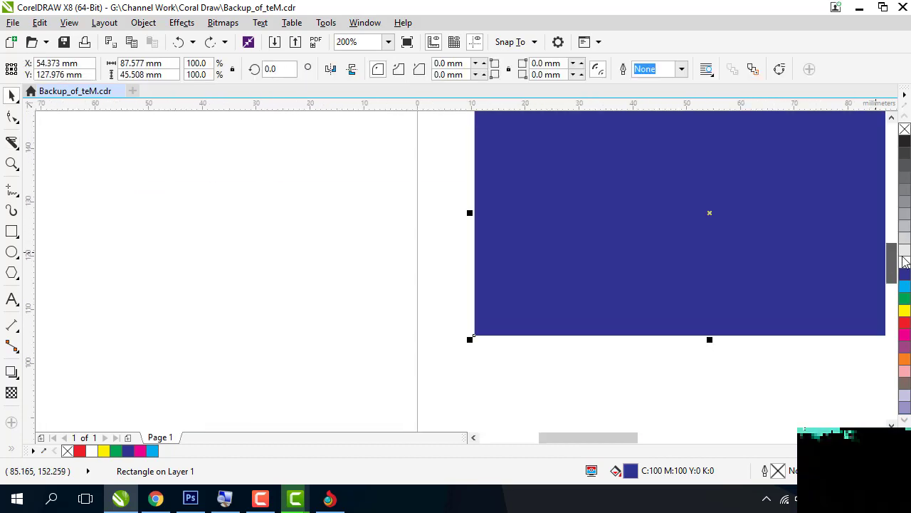
pyautogui.click(650, 438)
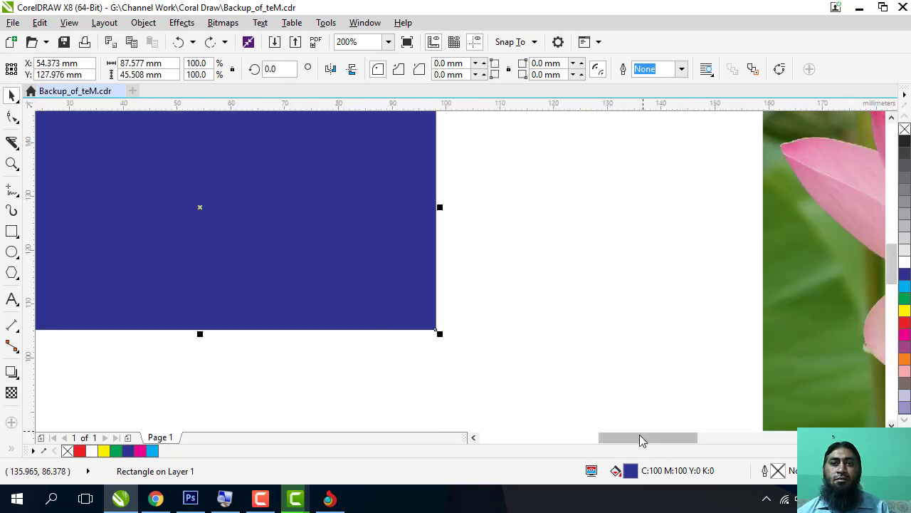
pyautogui.moveTo(640, 436); pyautogui.dragTo(620, 436)
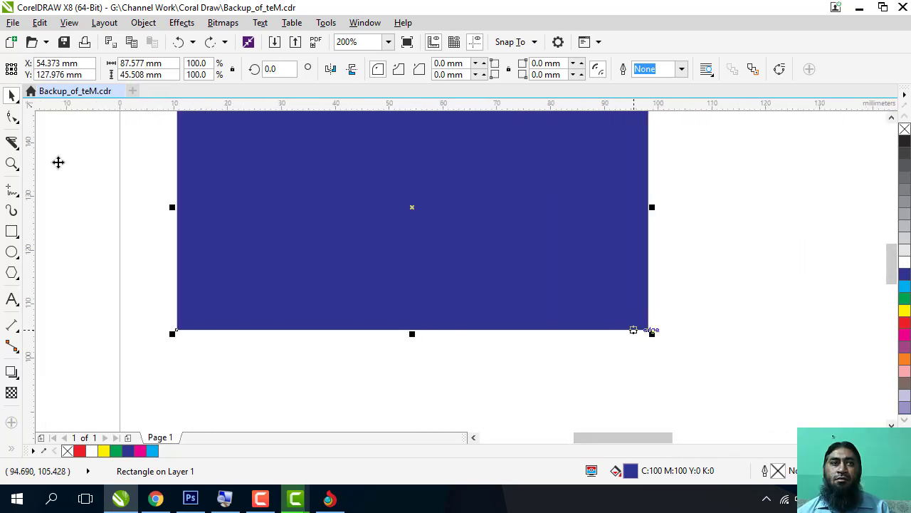
pyautogui.click(11, 143)
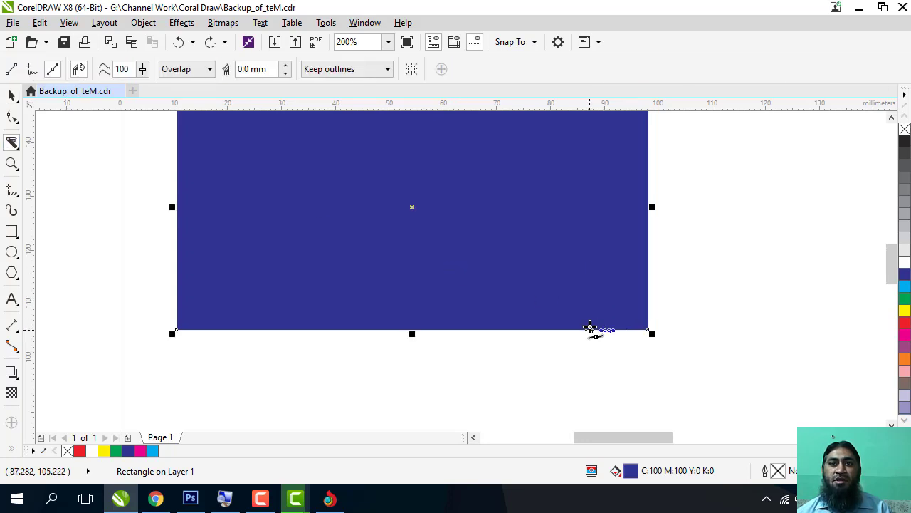
pyautogui.moveTo(590, 329); pyautogui.dragTo(592, 371)
pyautogui.moveTo(589, 291); pyautogui.dragTo(591, 325)
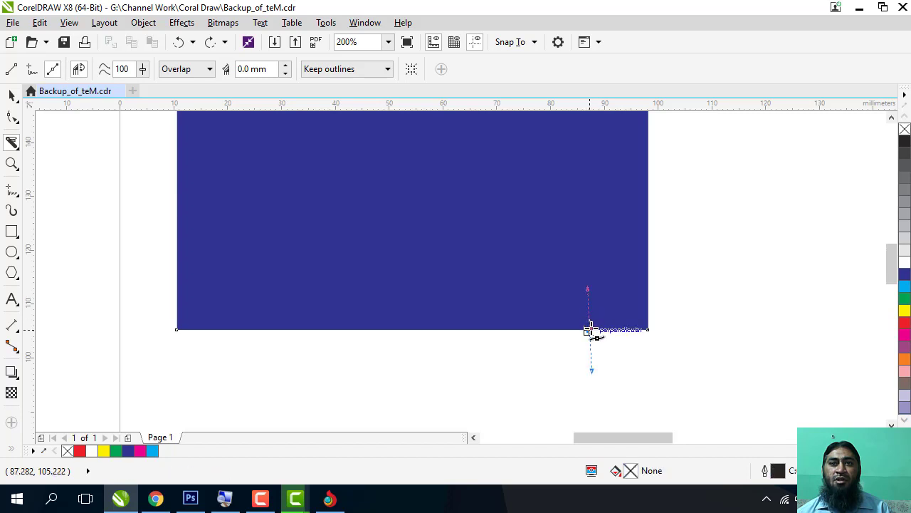
# Run the knife path up through the rectangle, curve it leftward and back down, and close it at its starting point
pyautogui.moveTo(574, 167); pyautogui.dragTo(412, 166)
pyautogui.moveTo(401, 203); pyautogui.dragTo(374, 236)
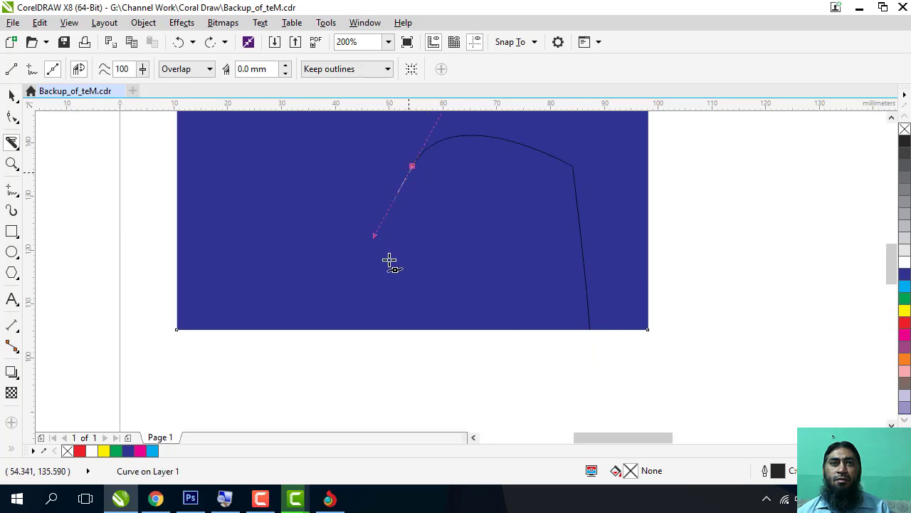
pyautogui.moveTo(359, 284); pyautogui.dragTo(251, 300)
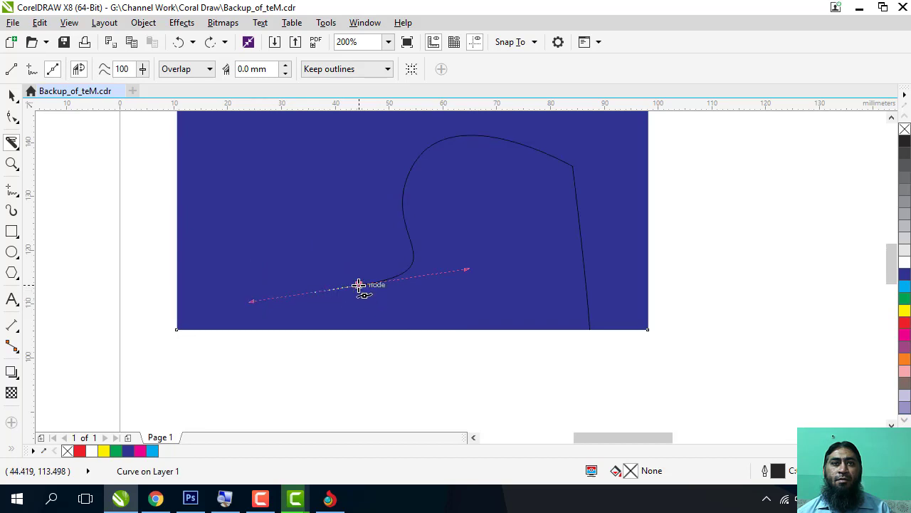
pyautogui.click(589, 329)
pyautogui.hotkey('ctrl', 'a')
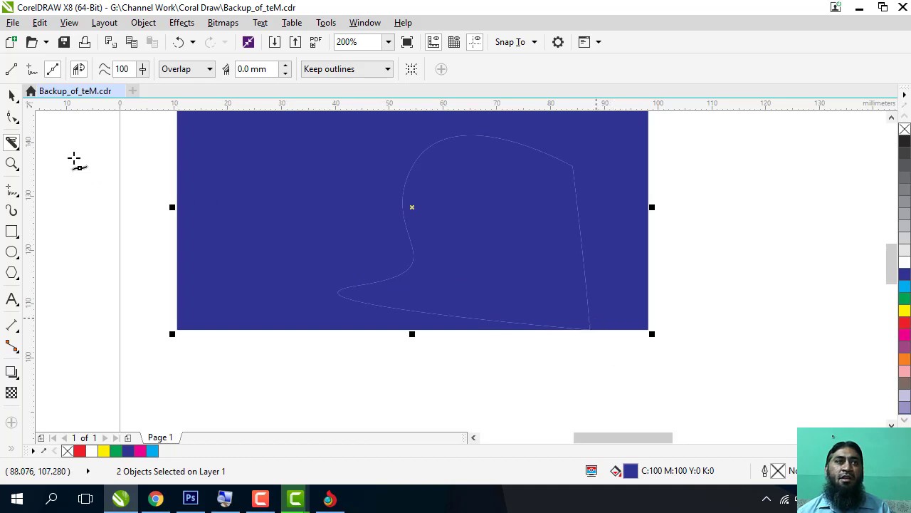
# Move both pieces together slightly down and to the right, and deselect them
pyautogui.click(12, 95)
pyautogui.moveTo(530, 269)
pyautogui.mouseDown()
pyautogui.moveTo(576, 311)
pyautogui.moveTo(530, 269)
pyautogui.mouseUp()
pyautogui.rightClick(530, 269)
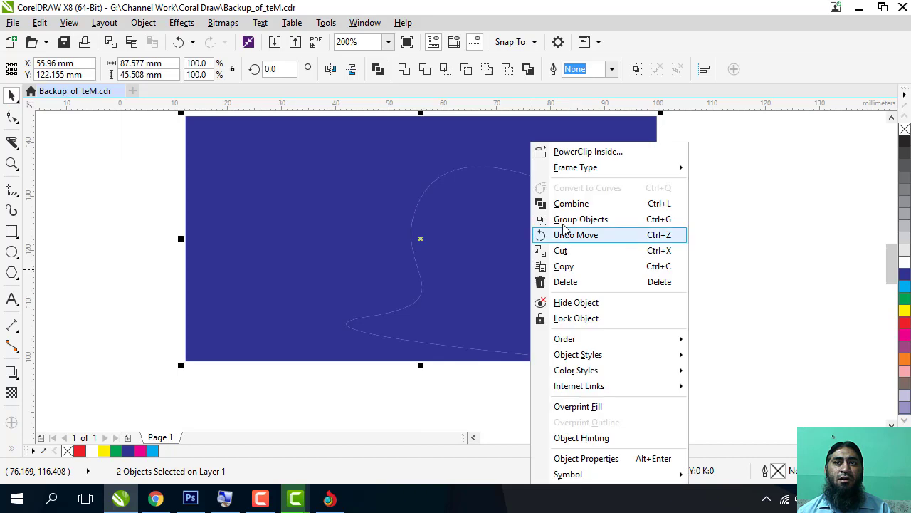
pyautogui.click(787, 244)
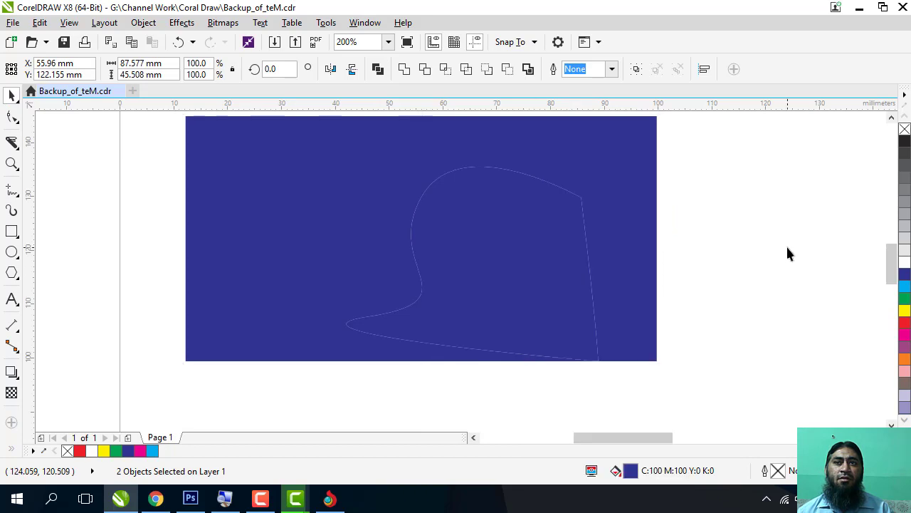
# Separate the pieces by moving the outer rectangle piece rightward and the curved cut-out completely clear of its left side
pyautogui.moveTo(639, 370); pyautogui.dragTo(645, 370)
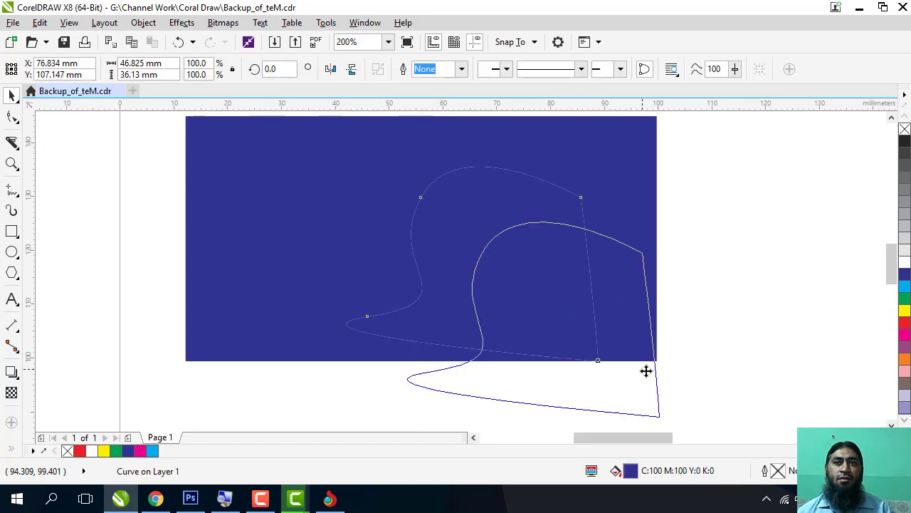
pyautogui.hotkey('ctrl', 'l')
pyautogui.moveTo(604, 325); pyautogui.dragTo(698, 301)
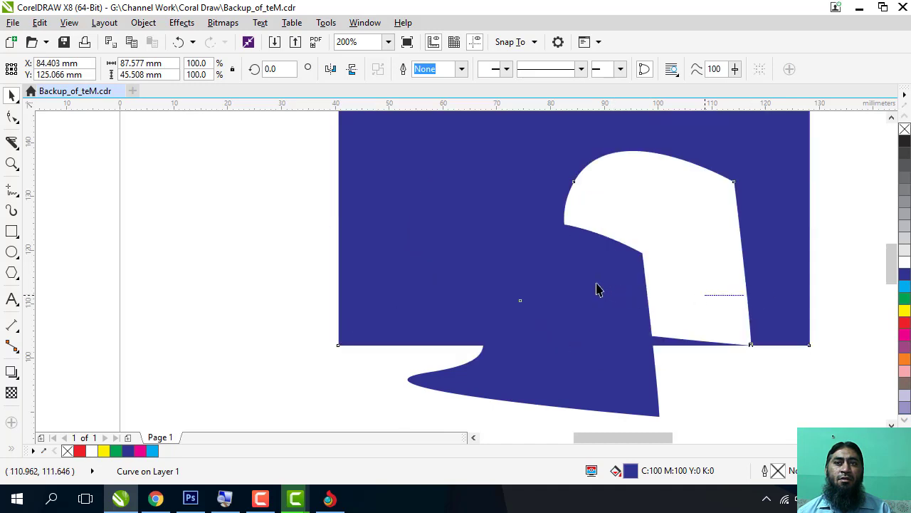
pyautogui.press('Escape')
pyautogui.moveTo(331, 293); pyautogui.dragTo(341, 298)
pyautogui.moveTo(492, 429); pyautogui.dragTo(369, 347)
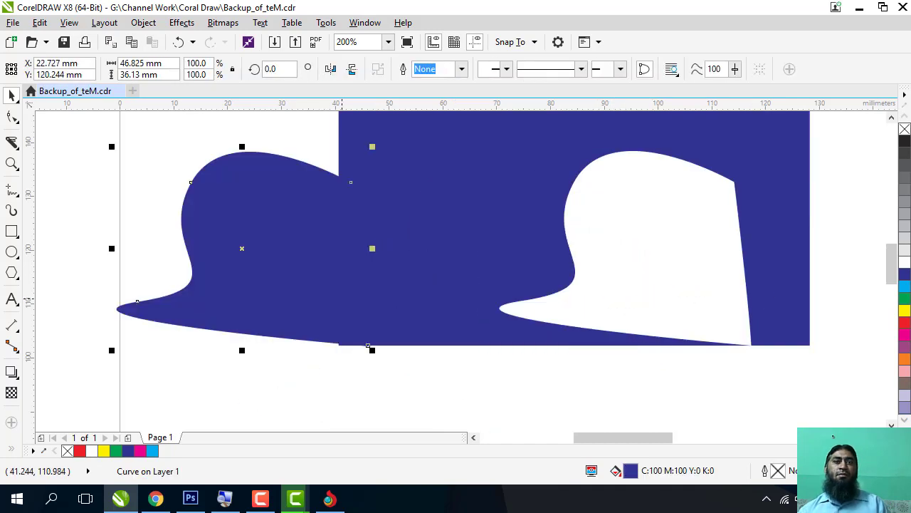
pyautogui.moveTo(216, 265); pyautogui.dragTo(150, 229)
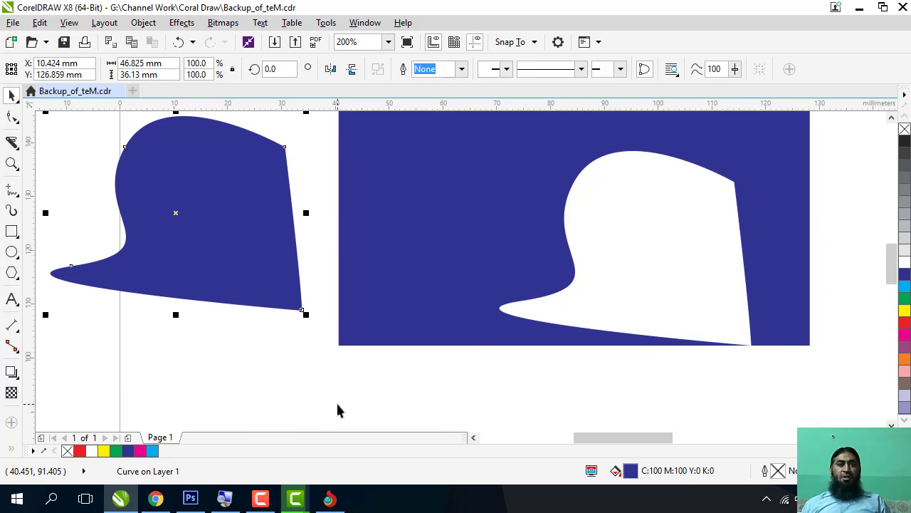
# Undo all the piece moves and the Bézier cut to restore the whole rectangle
pyautogui.hotkey('ctrl', 'z')
pyautogui.hotkey('ctrl', 'z')
pyautogui.hotkey('ctrl', 'z')
pyautogui.hotkey('ctrl', 'z')
pyautogui.hotkey('ctrl', 'z')
pyautogui.hotkey('ctrl', 'z')
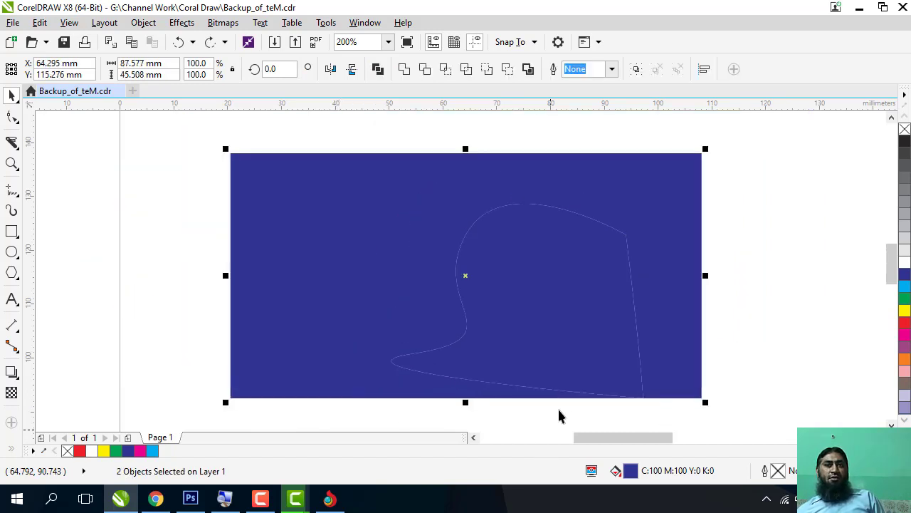
# Switch the Knife tool to Freehand mode and set its freehand smoothing to 30
pyautogui.click(12, 142)
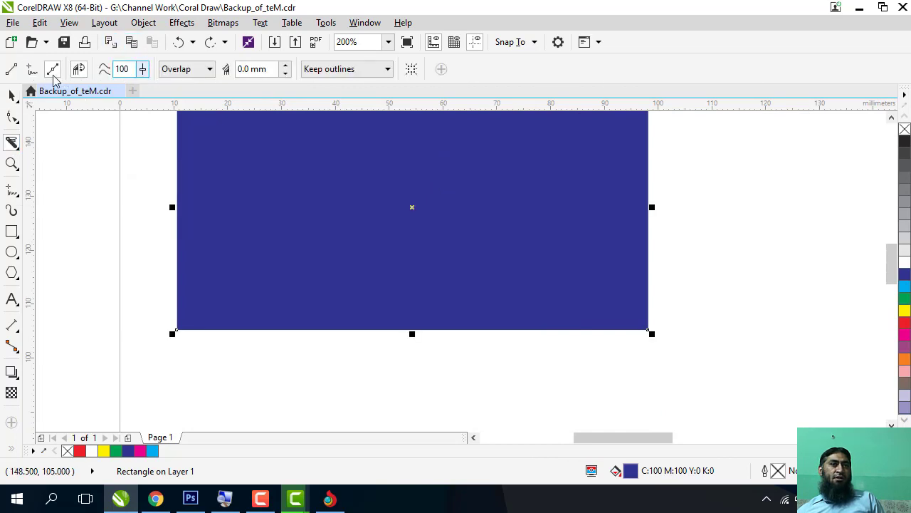
pyautogui.click(143, 71)
pyautogui.moveTo(142, 74); pyautogui.dragTo(108, 95)
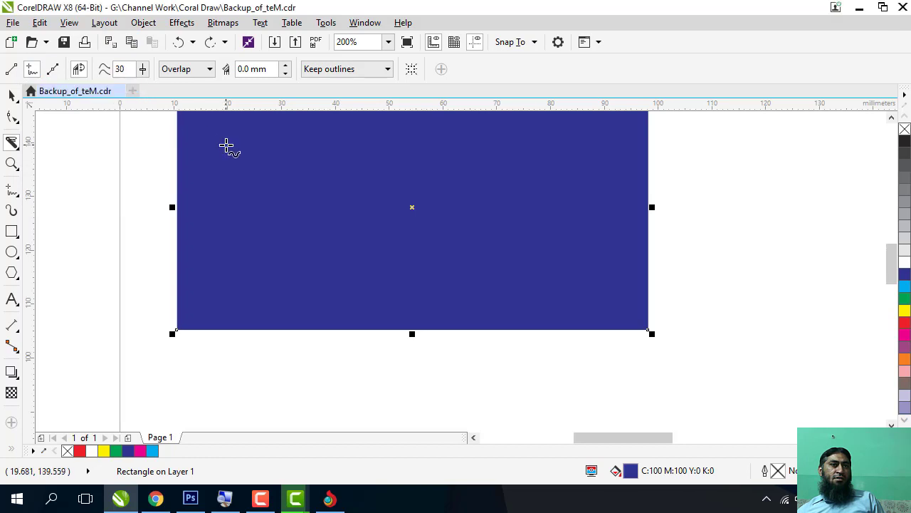
# Set the knife's freehand smoothing to 98 and its cut span option to Gap
pyautogui.click(143, 69)
pyautogui.moveTo(169, 93); pyautogui.dragTo(193, 92)
pyautogui.click(192, 69)
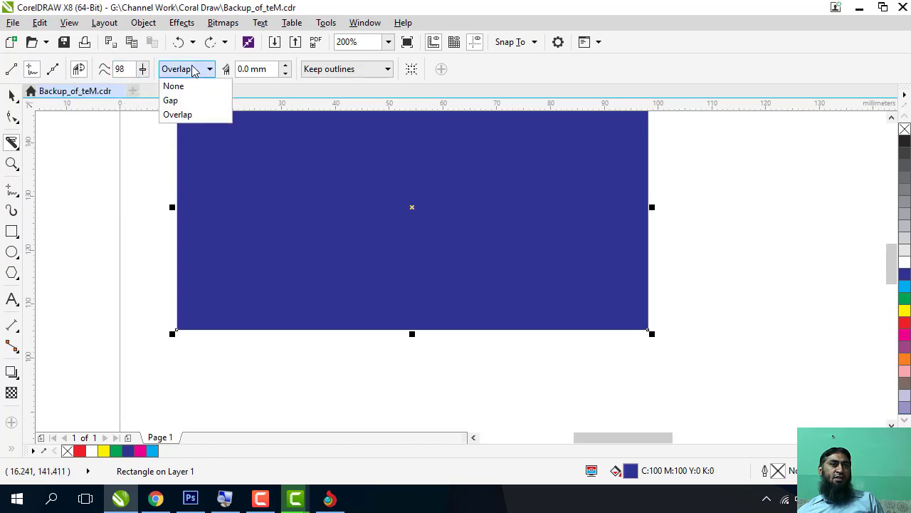
pyautogui.click(190, 101)
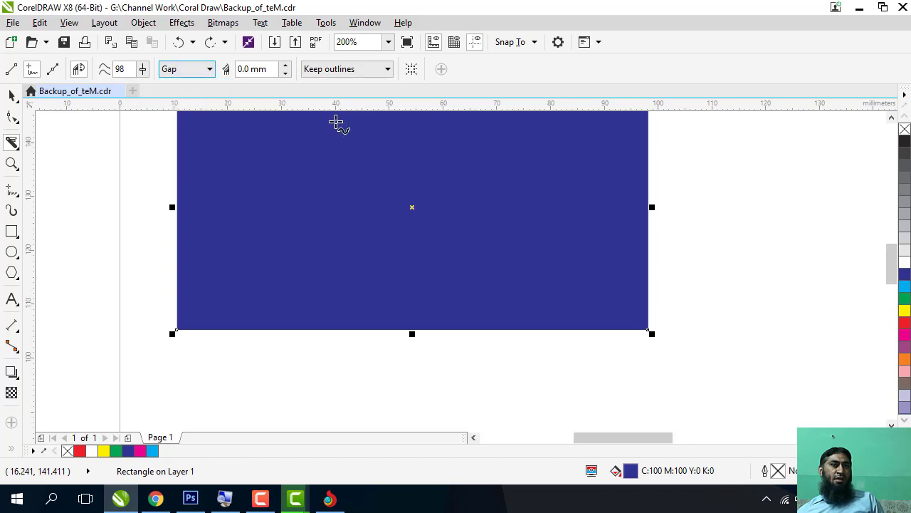
# Cut the rectangle from top to bottom with a nearly vertical freehand line at 0.0 mm gap width, and undo the cut
pyautogui.click(271, 69)
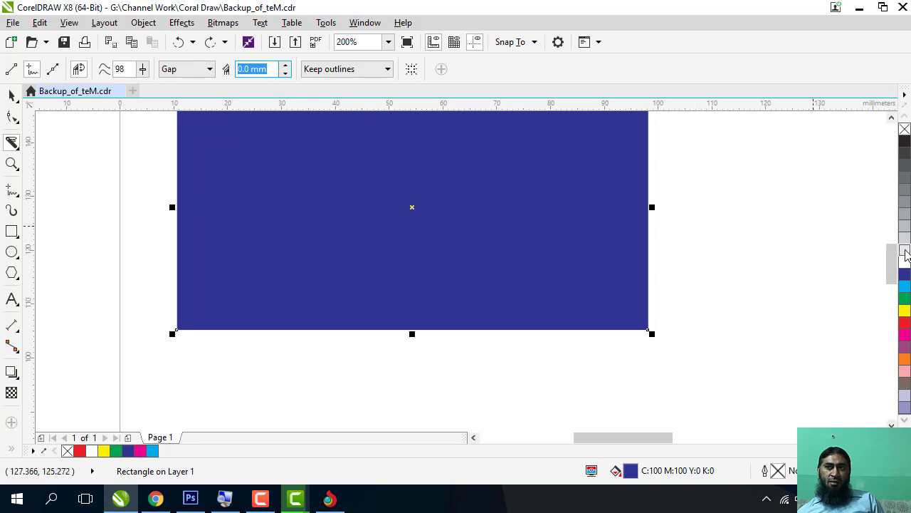
pyautogui.moveTo(893, 257)
pyautogui.mouseDown()
pyautogui.moveTo(895, 246)
pyautogui.moveTo(892, 255)
pyautogui.mouseUp()
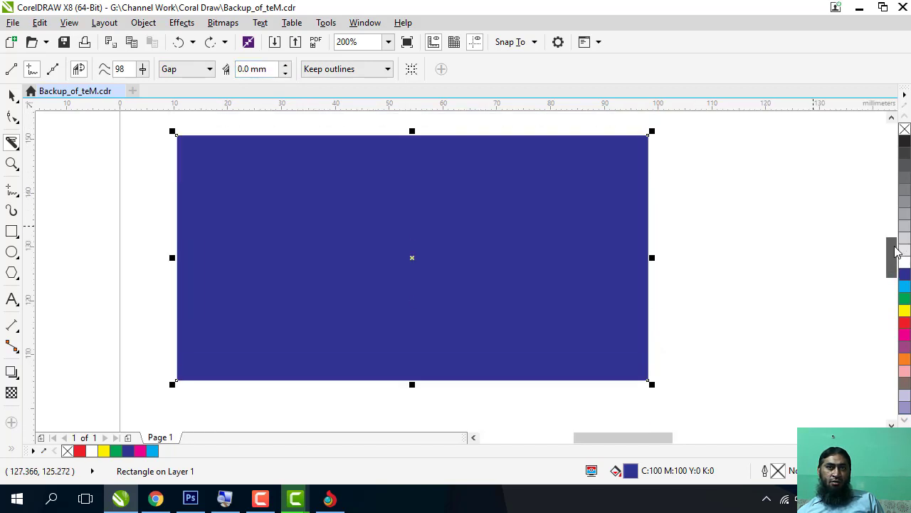
pyautogui.moveTo(432, 123); pyautogui.dragTo(440, 391)
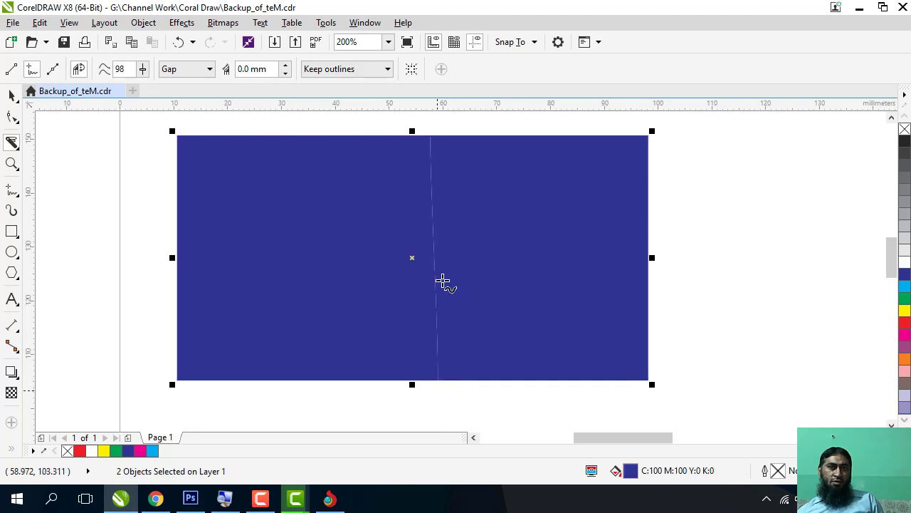
pyautogui.hotkey('ctrl', 'z')
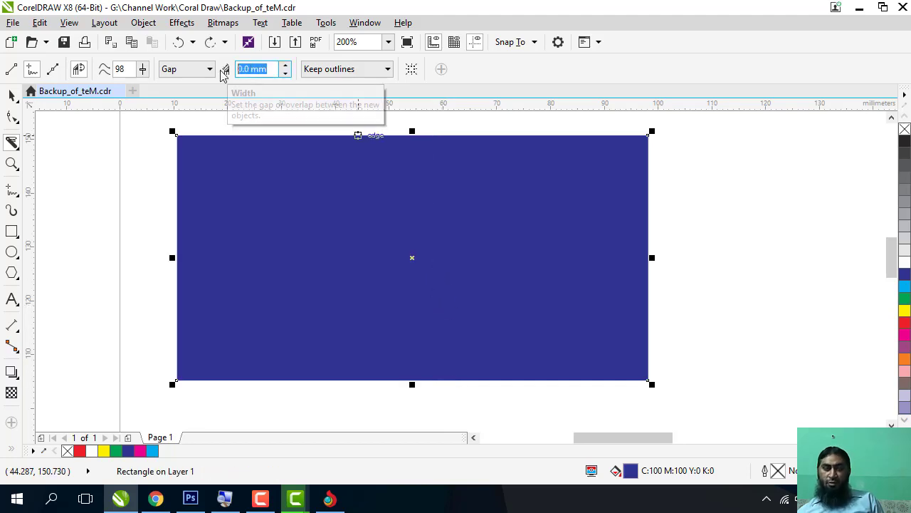
# Set the gap width to 15 mm and cut the rectangle freehand from its upper edge to its lower edge near the middle
pyautogui.write('15')
pyautogui.press('Return')
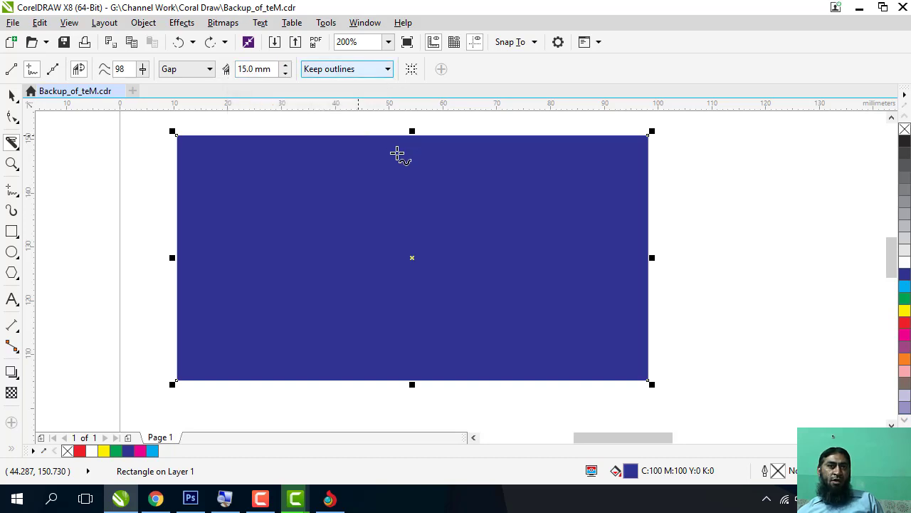
pyautogui.moveTo(397, 137); pyautogui.dragTo(424, 381)
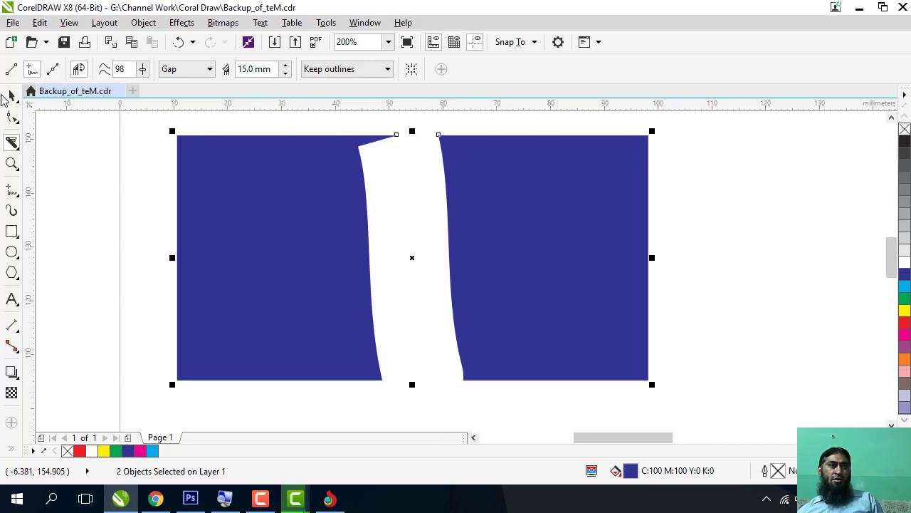
# Move the left piece further left and the right piece up and to the right to show them as separate objects
pyautogui.press('space')
pyautogui.click(124, 223)
pyautogui.moveTo(213, 235); pyautogui.dragTo(93, 235)
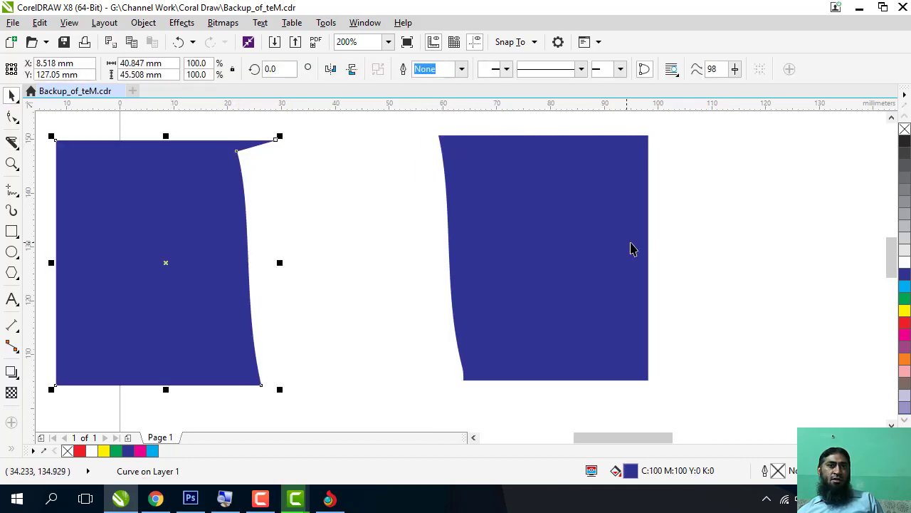
pyautogui.moveTo(616, 246); pyautogui.dragTo(741, 226)
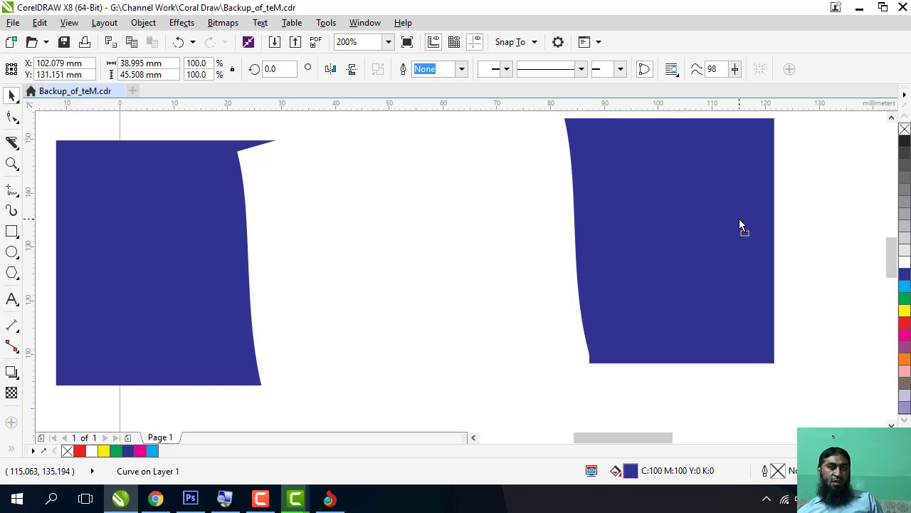
# Undo both piece moves and the 15 mm gap cut, and return to the Knife tool
pyautogui.hotkey('ctrl', 'z')
pyautogui.hotkey('ctrl', 'z')
pyautogui.hotkey('ctrl', 'z')
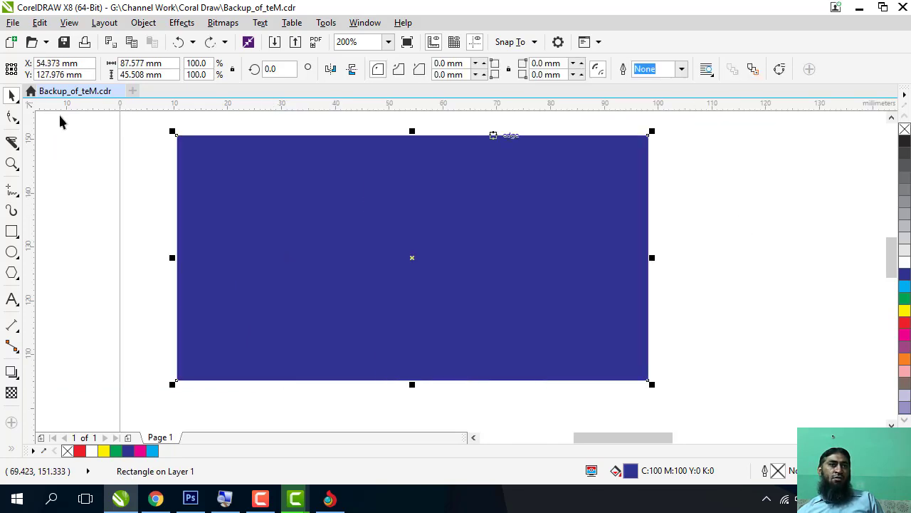
pyautogui.click(12, 142)
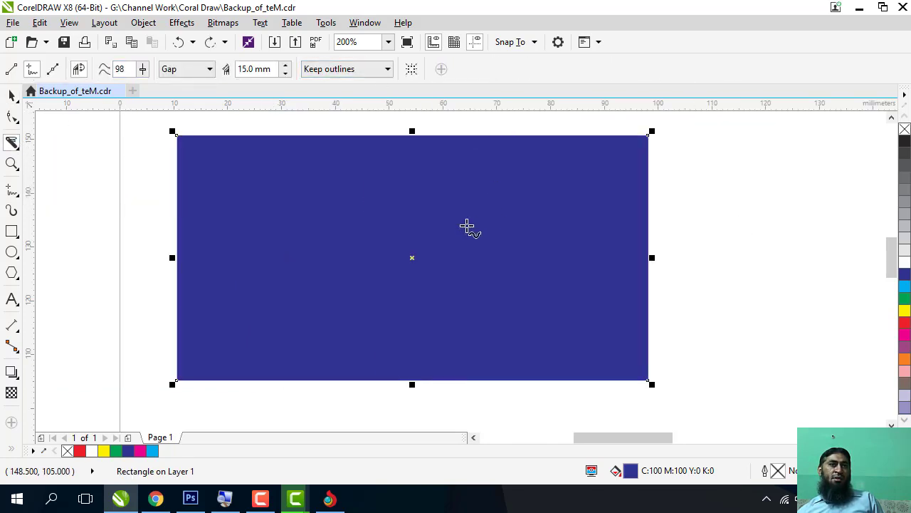